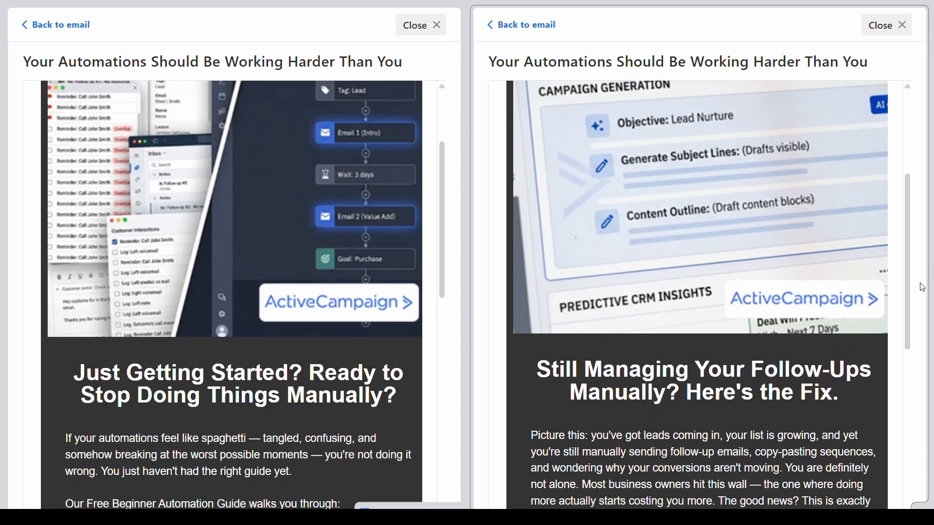
# Compare the two rendered versions of the "Your Automations Should Be Working Harder Than You" email and examine its design in the editor
pyautogui.scroll(-2, 918, 297)
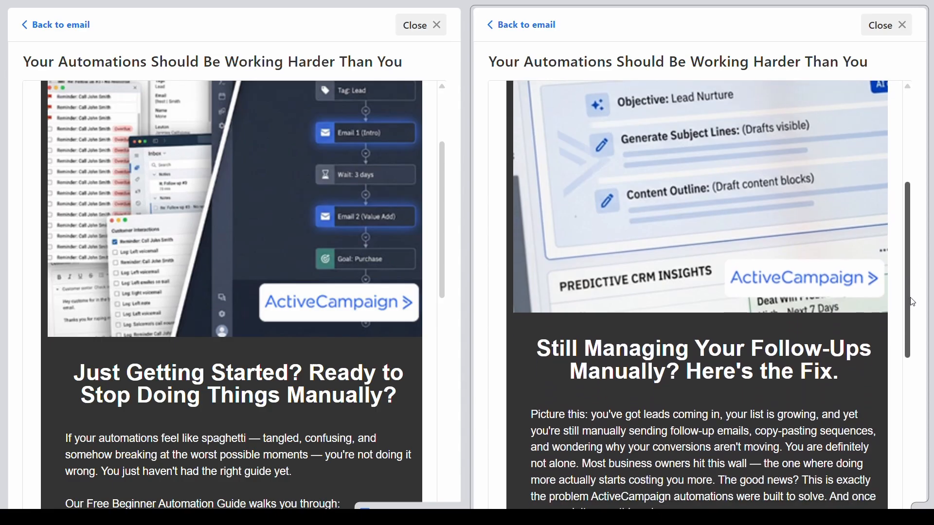
pyautogui.scroll(-2, 915, 326)
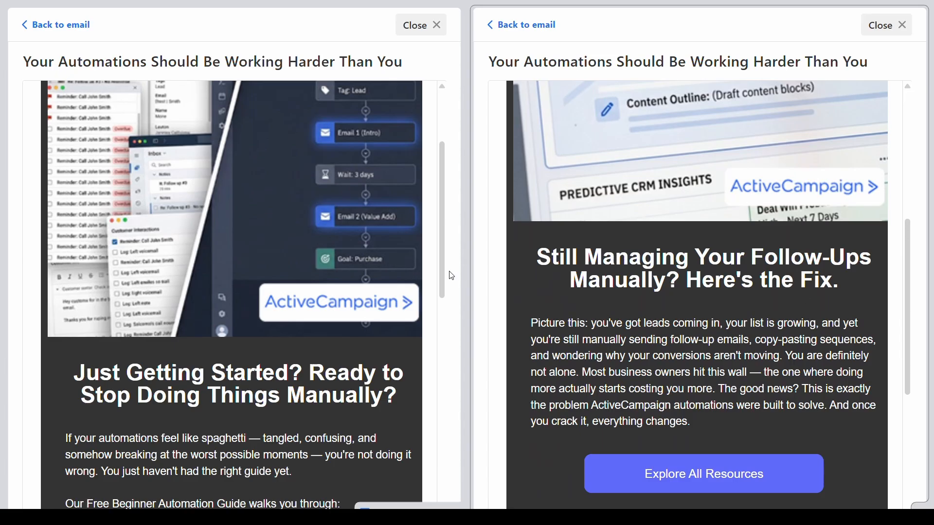
pyautogui.moveTo(451, 276); pyautogui.dragTo(463, 382)
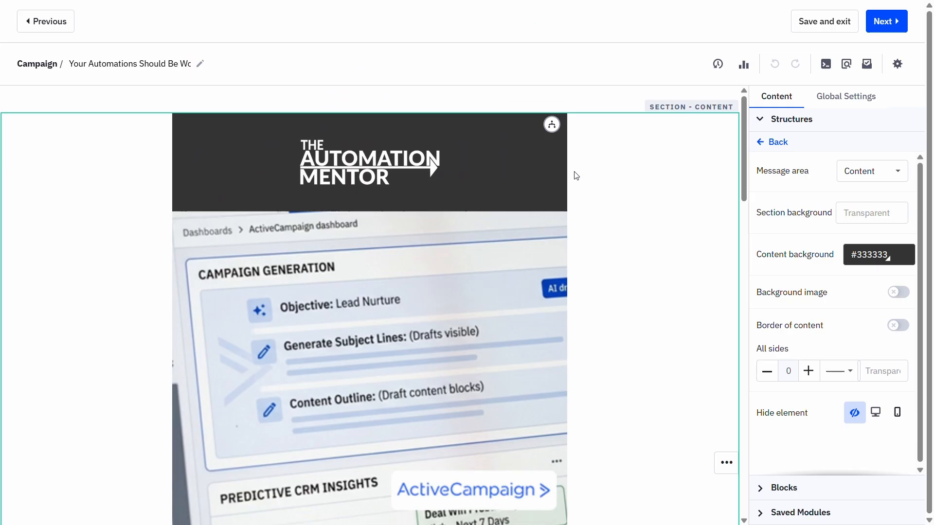
pyautogui.moveTo(552, 125)
pyautogui.scroll(-1, 652, 171)
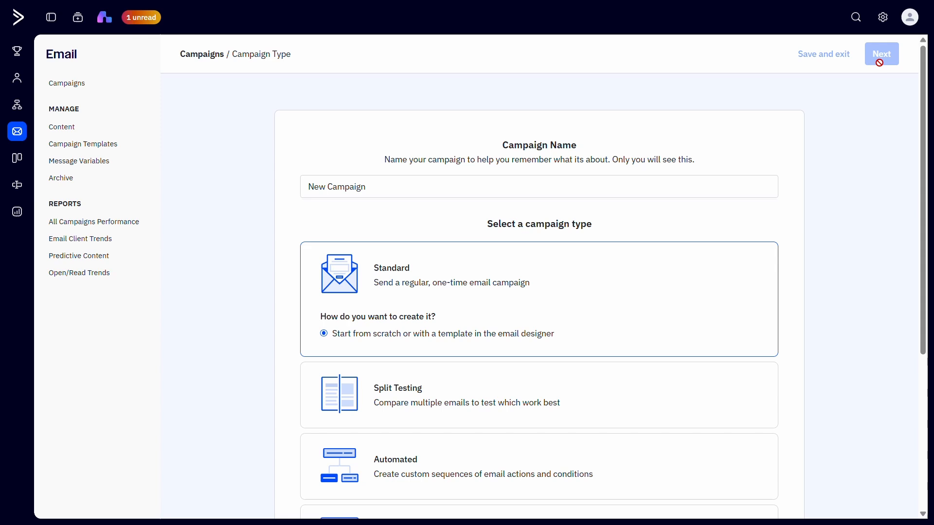
# Create a standard campaign with All Subscribers as the recipient list and open its email design
pyautogui.click(879, 55)
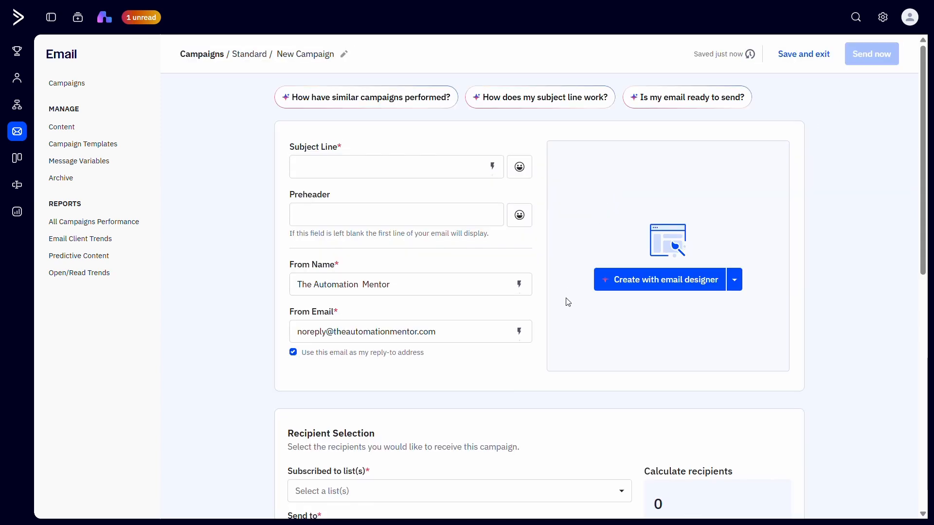
pyautogui.scroll(-2, 564, 307)
pyautogui.scroll(-3, 563, 312)
pyautogui.click(481, 313)
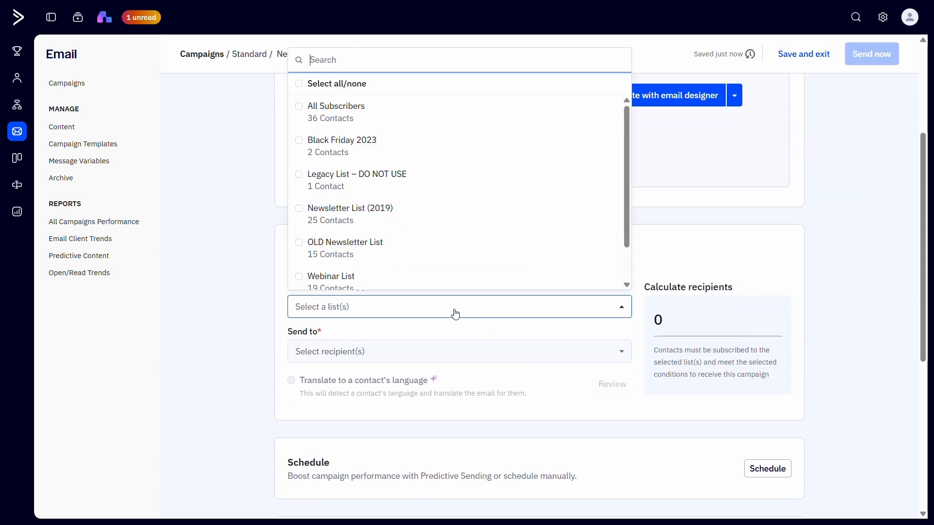
pyautogui.click(410, 132)
pyautogui.scroll(2, 781, 233)
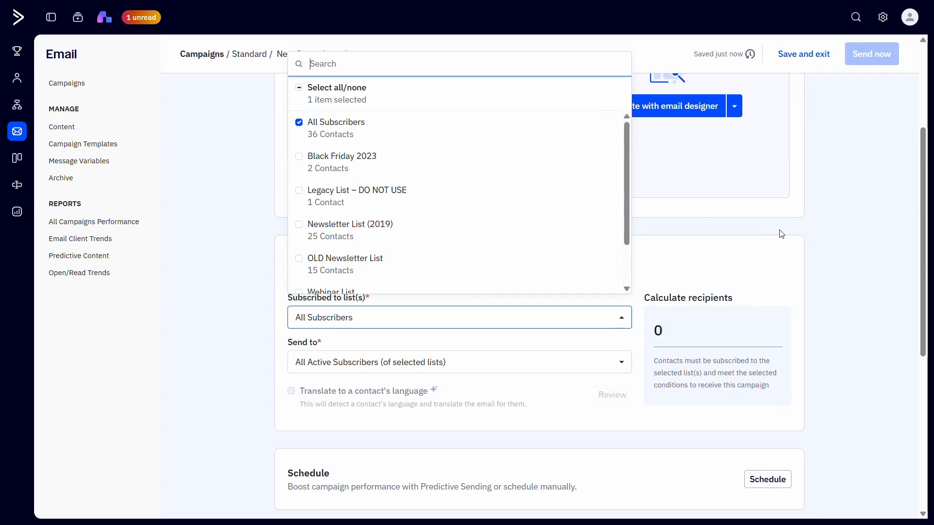
pyautogui.click(820, 227)
pyautogui.click(678, 217)
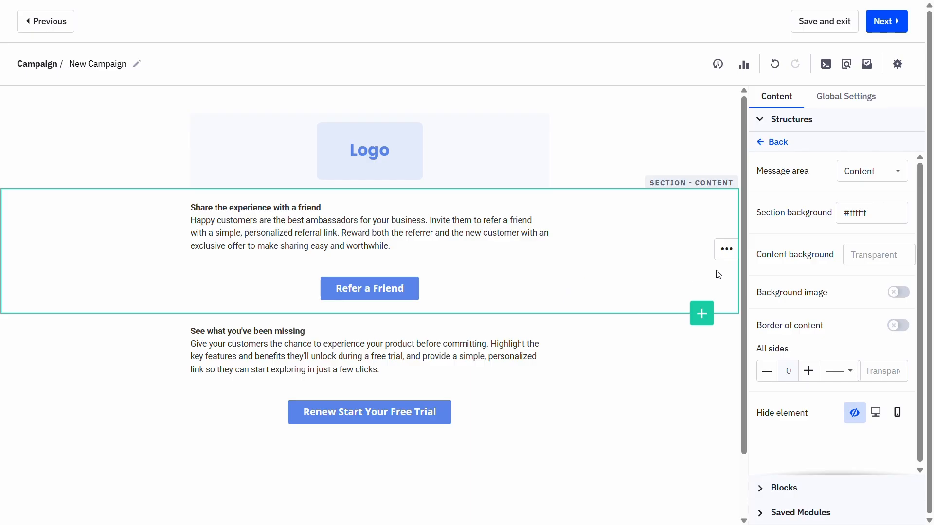
# Set a conditional content rule on the "Share the experience with a friend" section: Tag Exists, LIFECYCLE | Customer | Active
pyautogui.moveTo(730, 260)
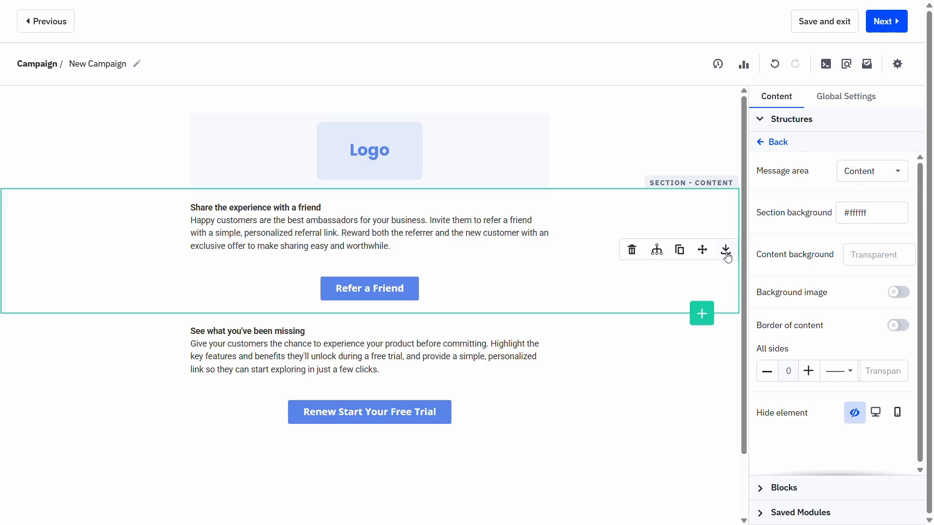
pyautogui.click(660, 254)
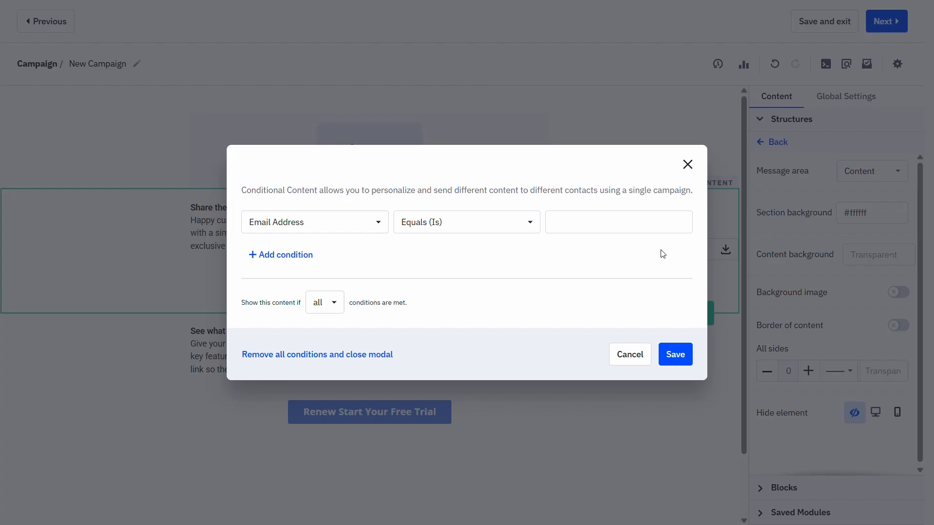
pyautogui.click(372, 231)
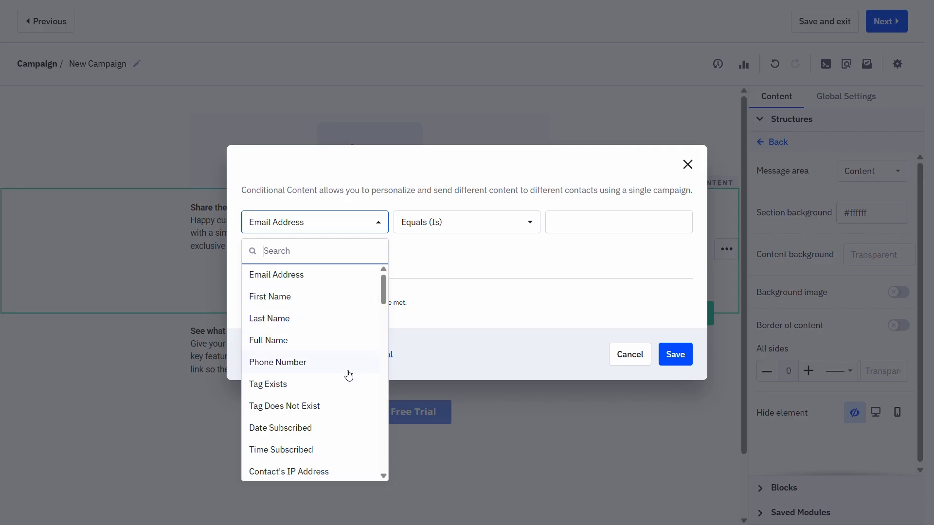
pyautogui.click(334, 385)
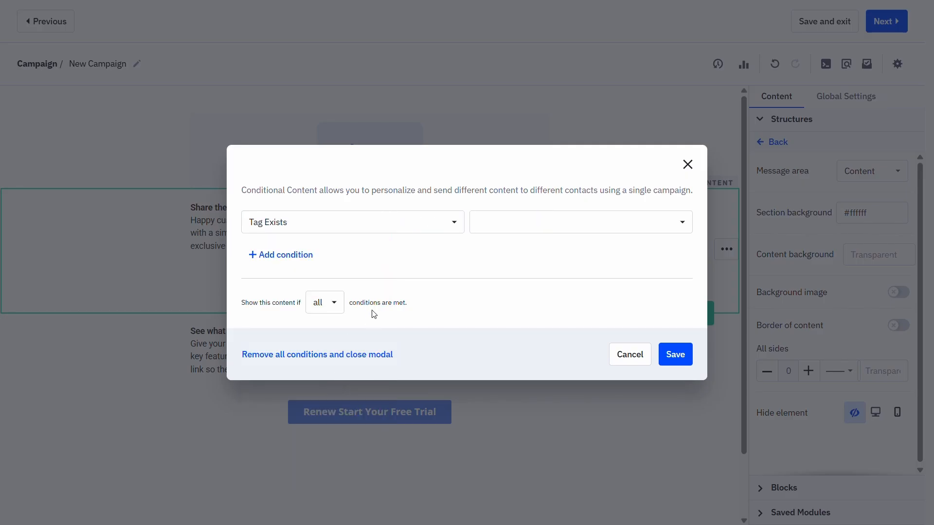
pyautogui.click(509, 233)
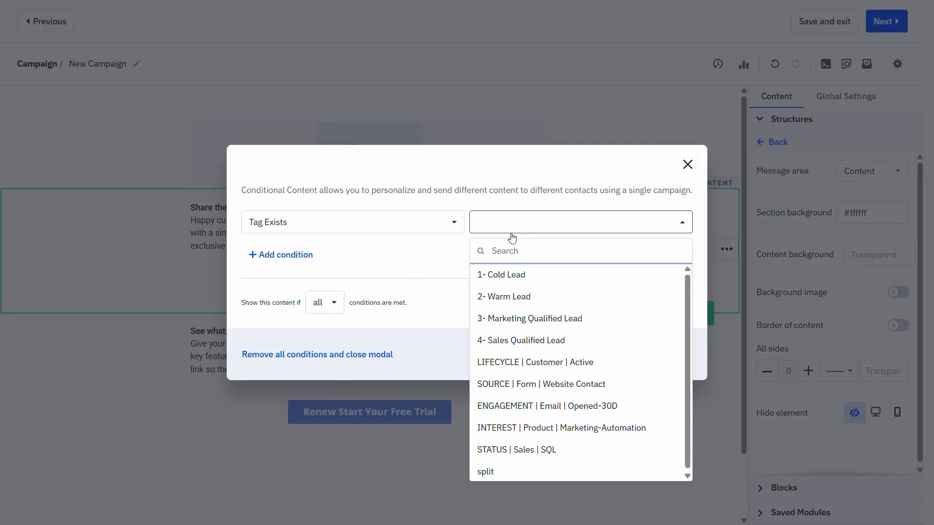
pyautogui.click(534, 361)
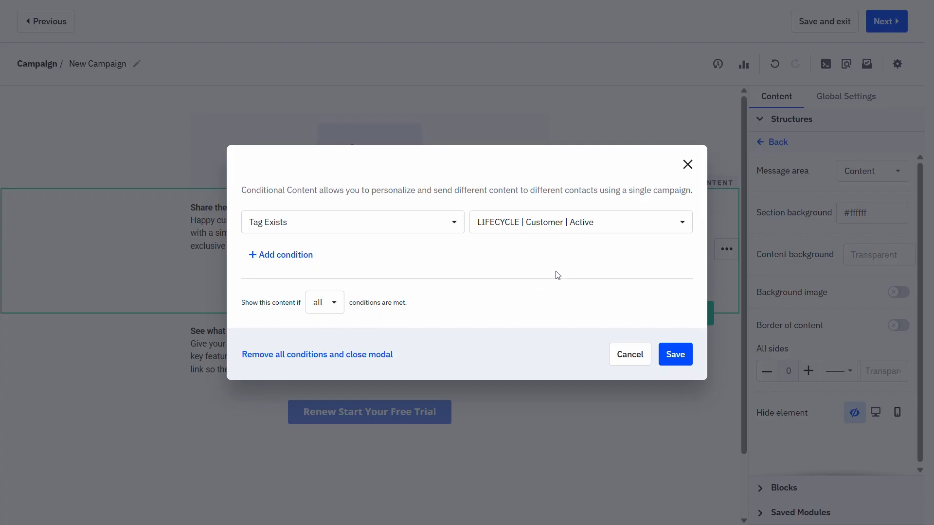
# Browse the available condition fields and try adding a second condition to the section's rule
pyautogui.click(454, 231)
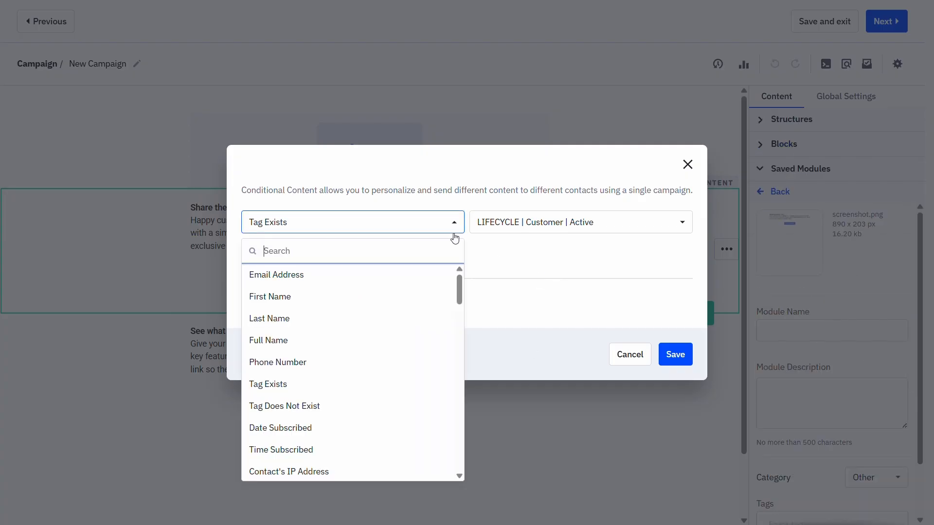
pyautogui.scroll(-15, 441, 312)
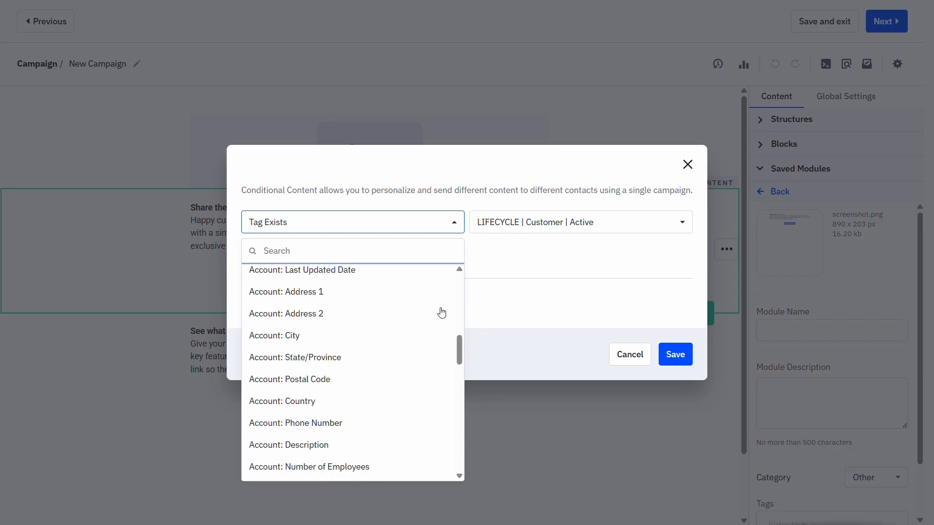
pyautogui.scroll(-4, 441, 312)
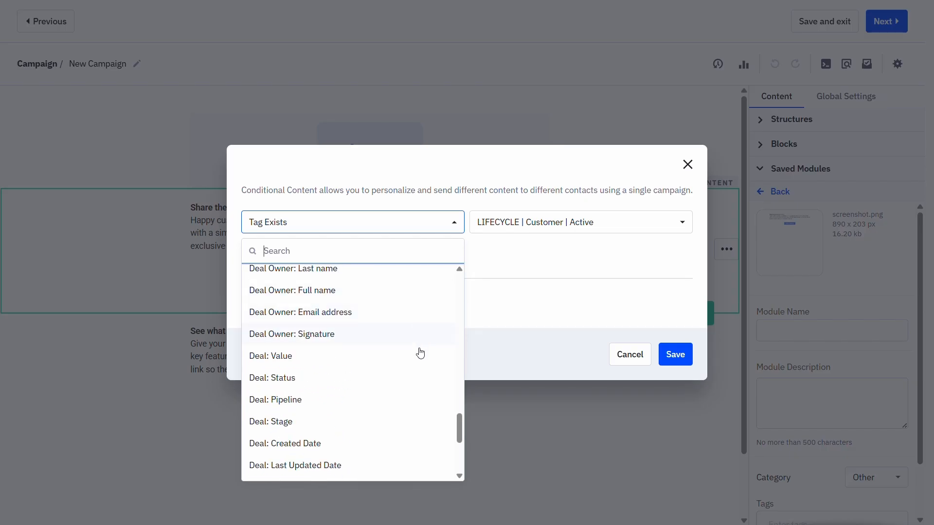
pyautogui.click(503, 326)
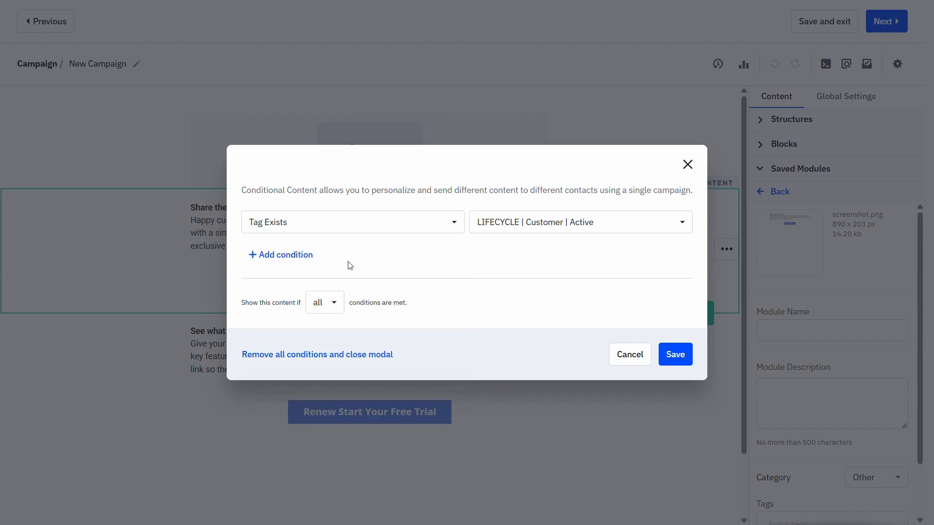
pyautogui.click(303, 260)
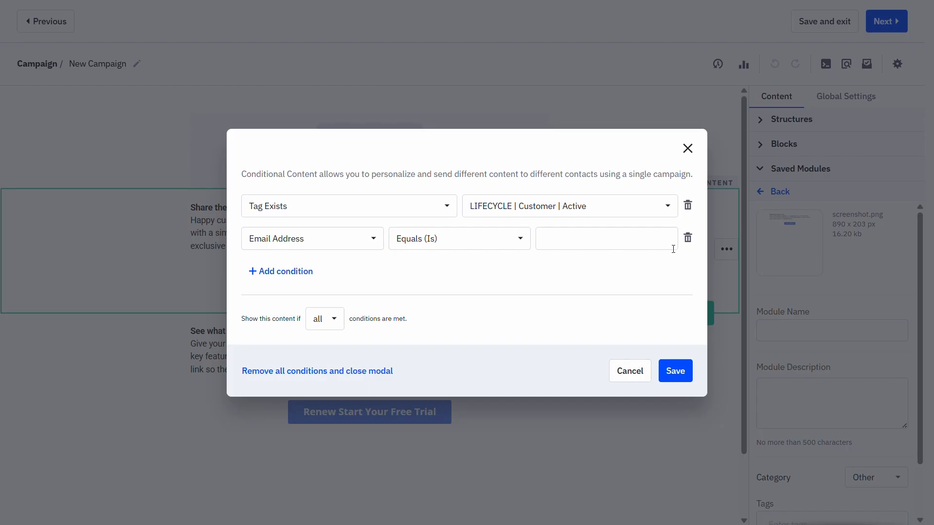
pyautogui.click(687, 238)
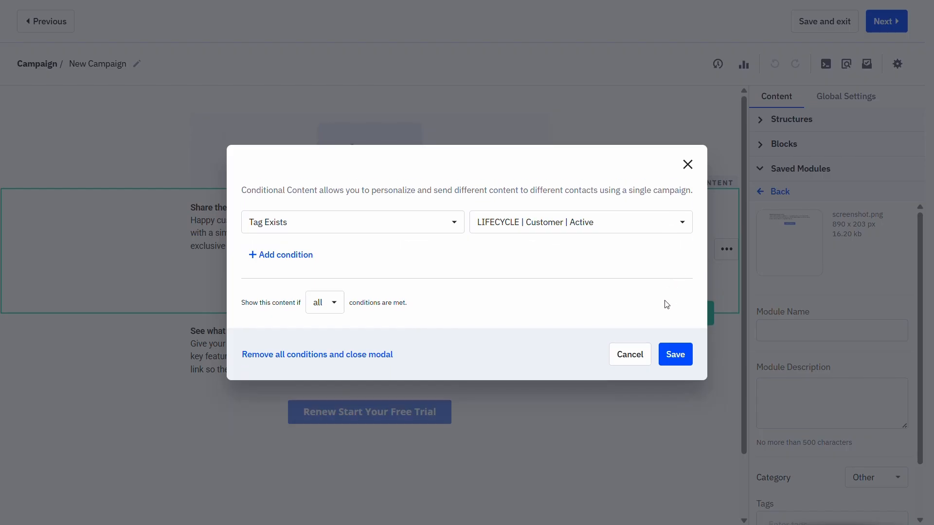
# Save the conditional content rule and review it on the "Share the experience with a friend" section
pyautogui.click(672, 357)
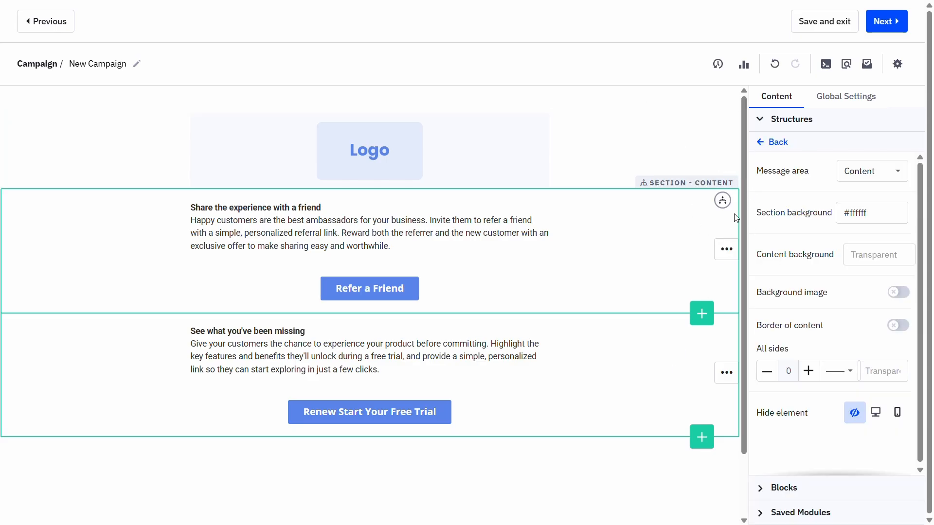
pyautogui.moveTo(730, 208)
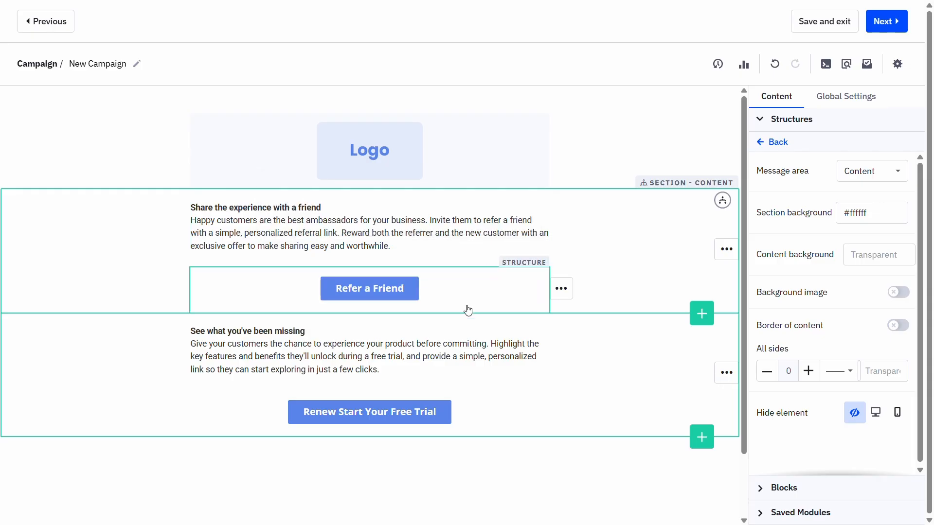
# Add a conditional content rule to the "See what you've been missing" section: Tag Does Not Exist, LIFECYCLE | Customer | Active
pyautogui.moveTo(723, 378)
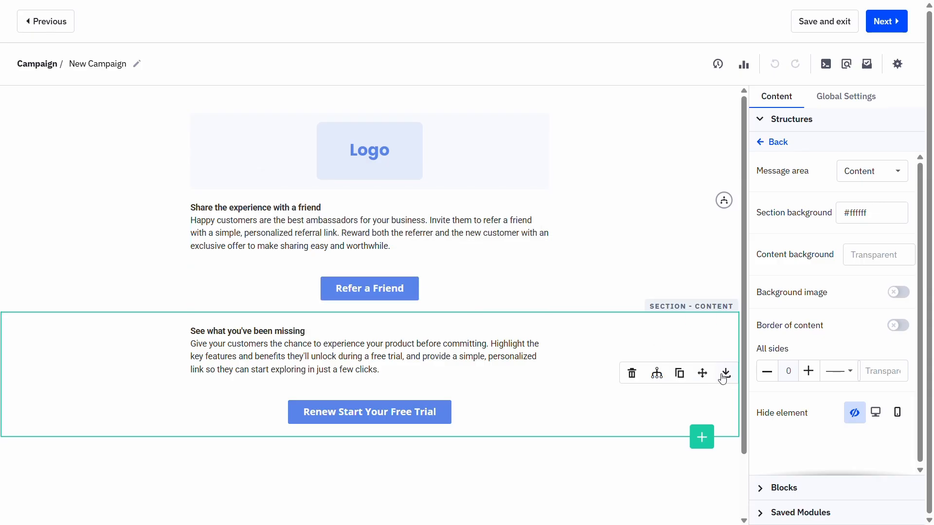
pyautogui.click(656, 373)
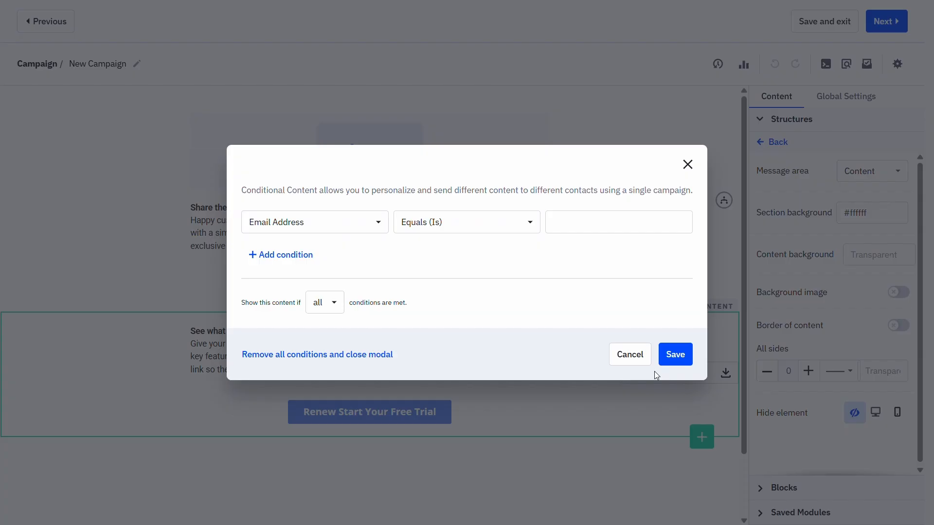
pyautogui.click(353, 233)
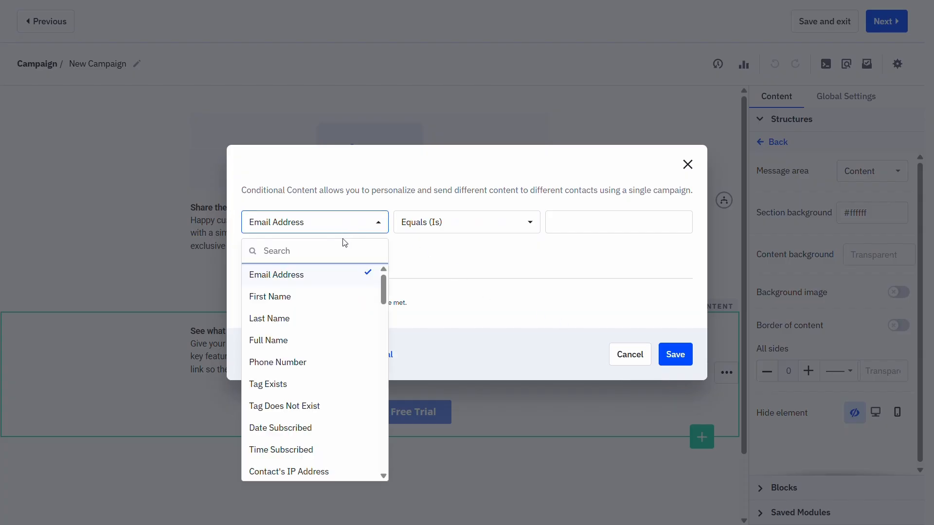
pyautogui.write('tag')
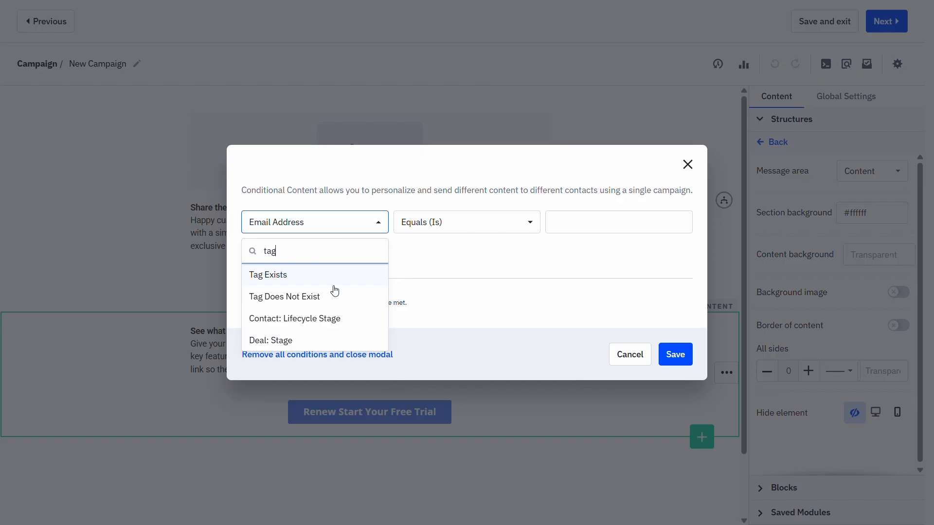
pyautogui.click(323, 305)
pyautogui.click(490, 230)
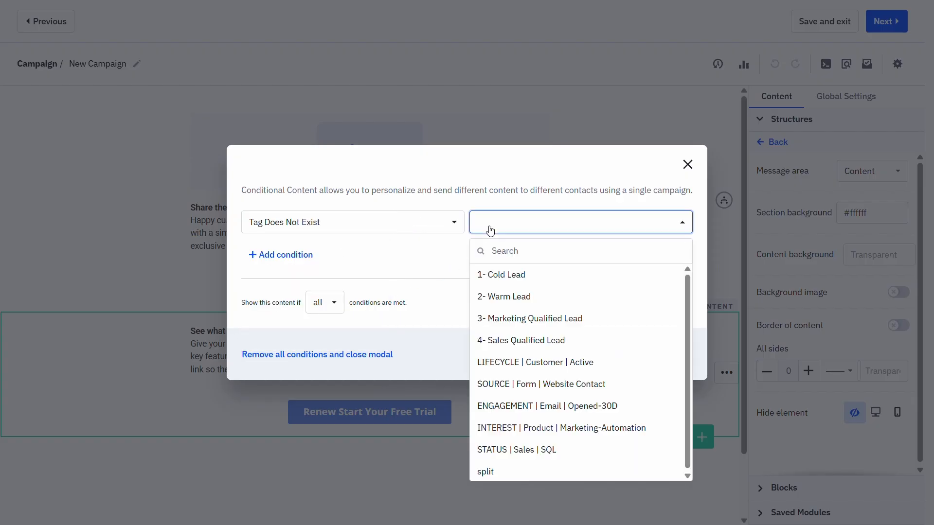
pyautogui.click(531, 362)
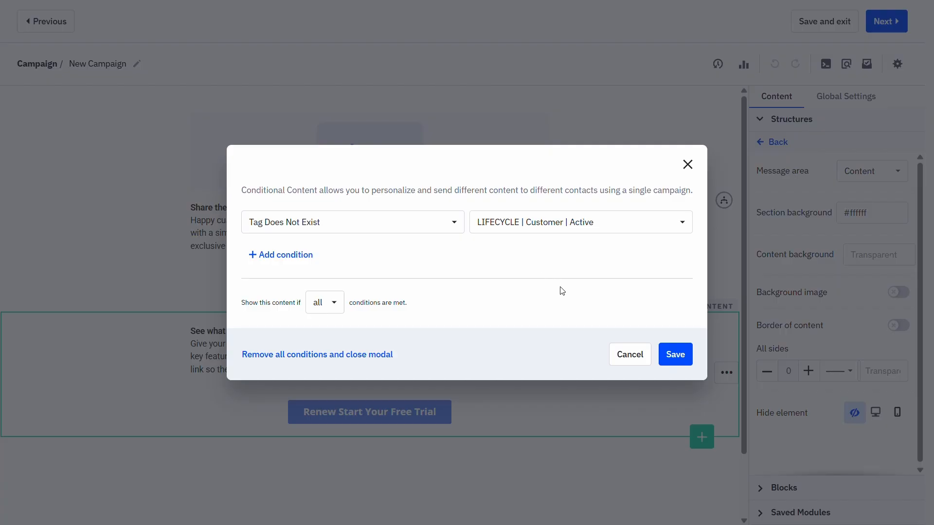
pyautogui.click(671, 355)
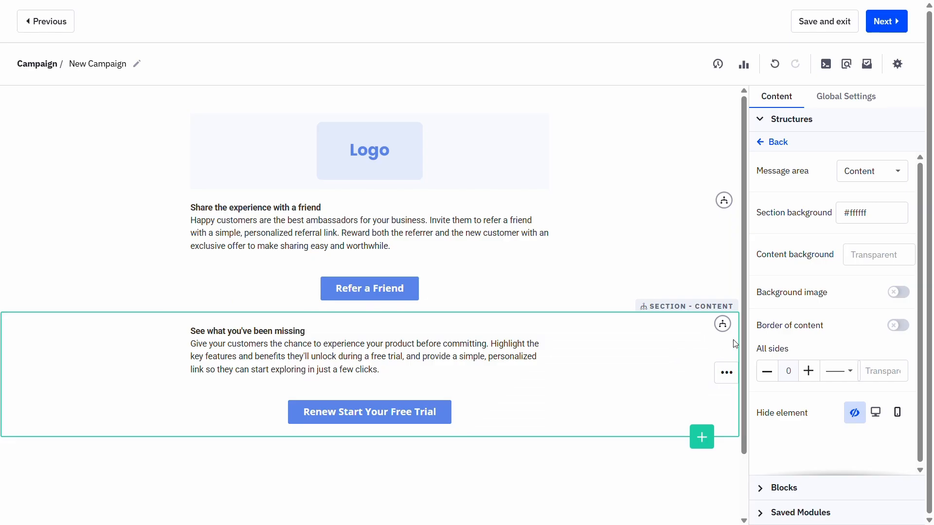
# Remove the conditional content rule from the "See what you've been missing" section
pyautogui.moveTo(723, 326)
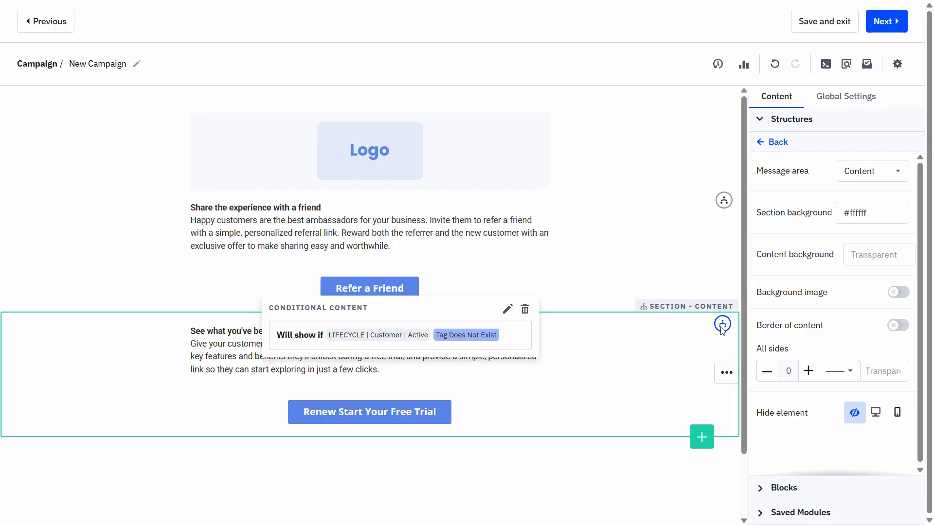
pyautogui.click(525, 310)
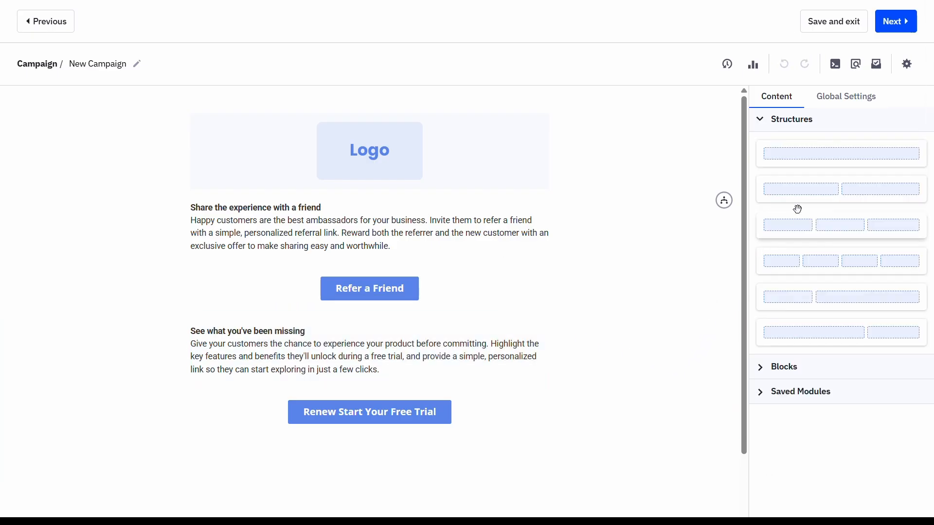
# Leave the email designer for the campaign summary and open the campaign's desktop preview
pyautogui.click(886, 26)
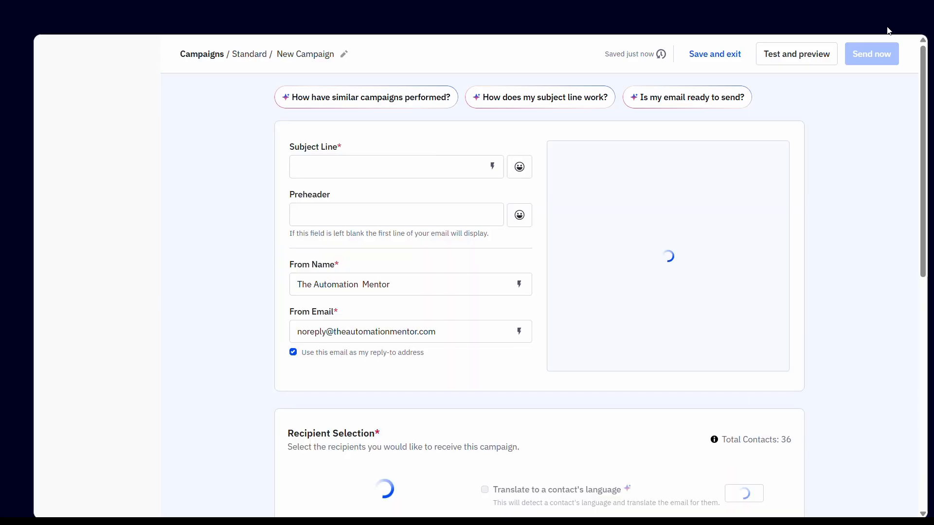
pyautogui.click(829, 48)
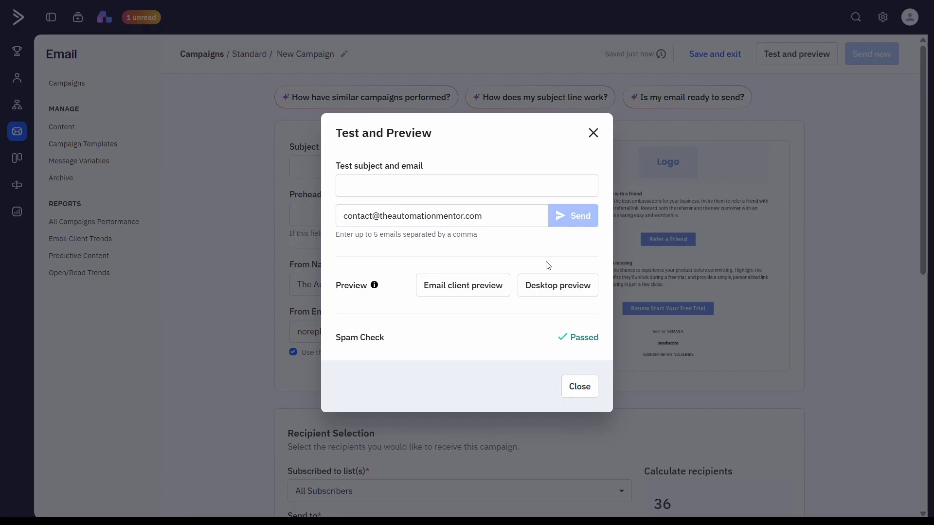
pyautogui.click(555, 292)
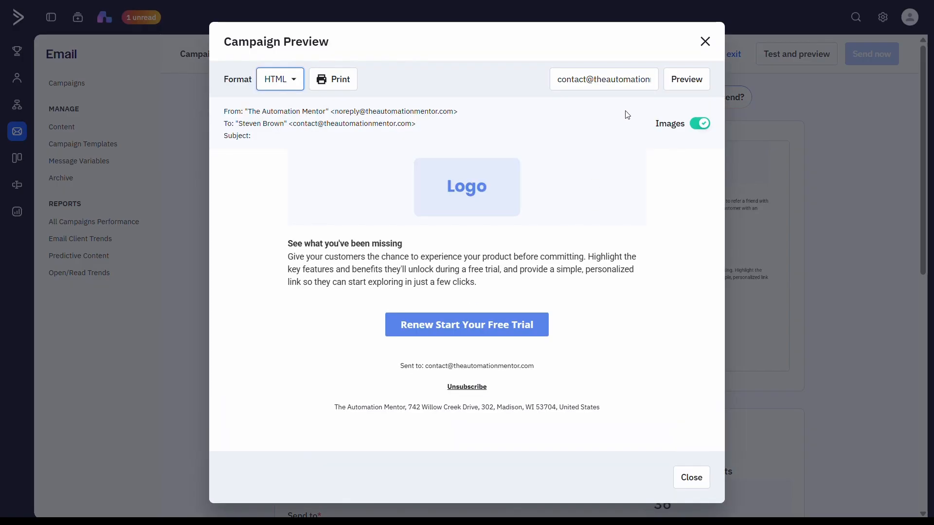
# Preview the campaign for the contact whose e-mail address is already entered as the preview recipient
pyautogui.doubleClick(625, 78)
pyautogui.hotkey('ctrl', 'c')
pyautogui.tripleClick(625, 78)
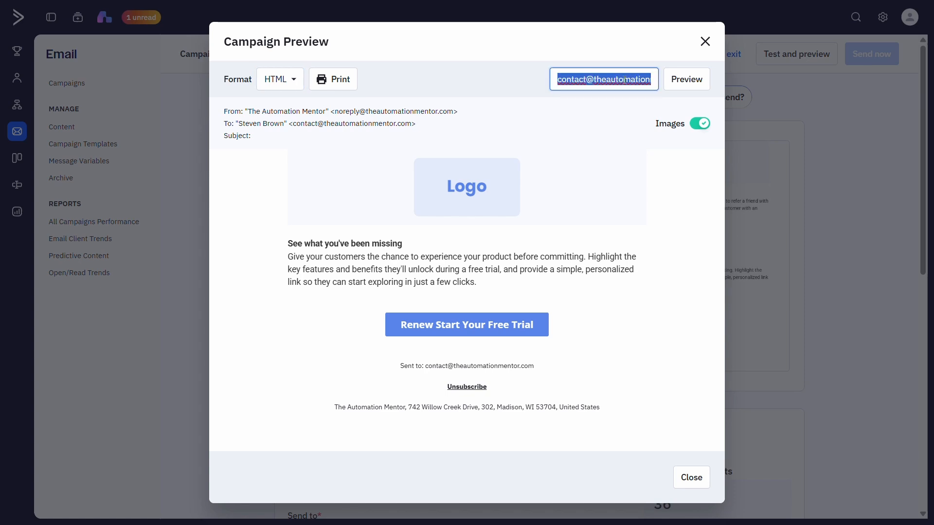
pyautogui.click(671, 92)
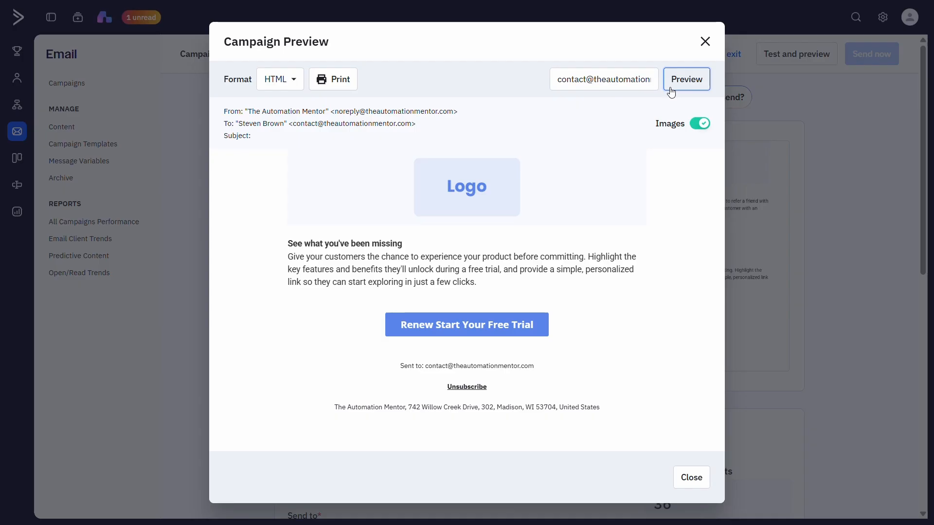
# Replace the preview recipient with another contact's e-mail address, preview that contact's version of the campaign, and close the preview
pyautogui.click(635, 86)
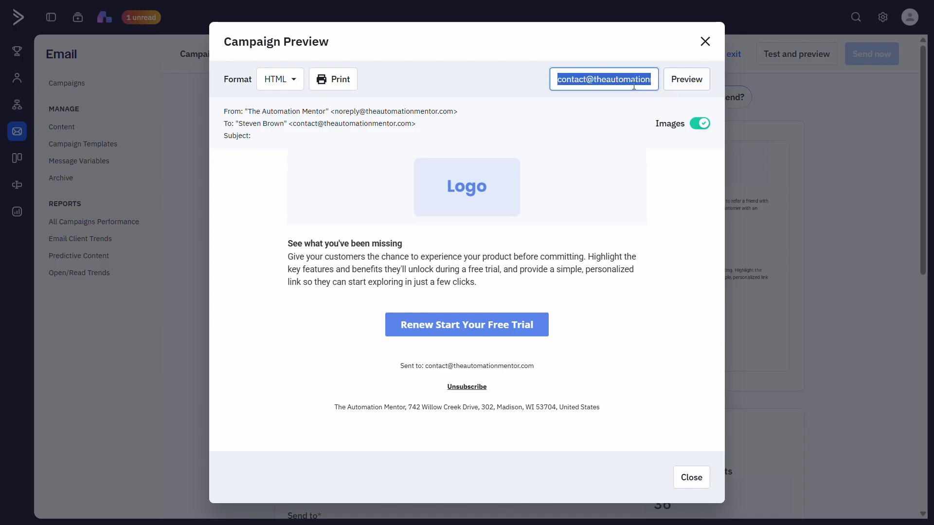
pyautogui.tripleClick(634, 85)
pyautogui.hotkey('ctrl', 'v')
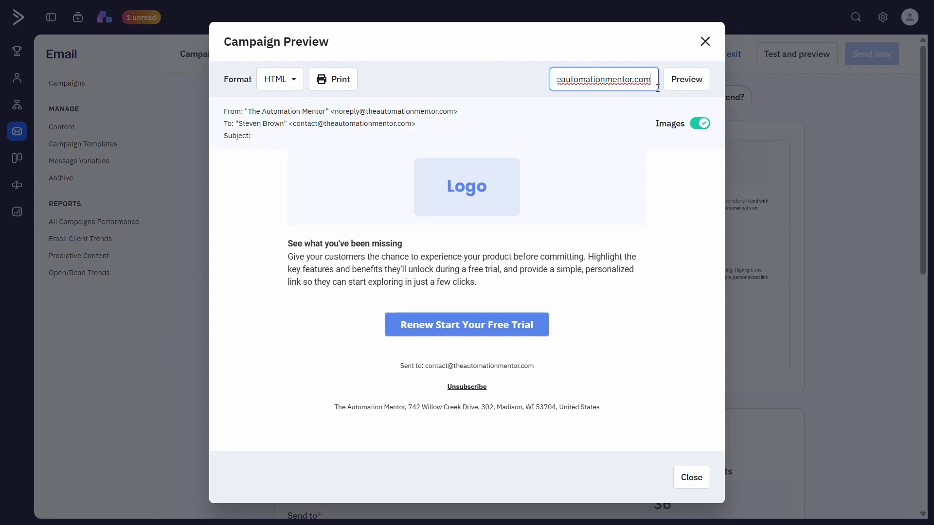
pyautogui.click(681, 92)
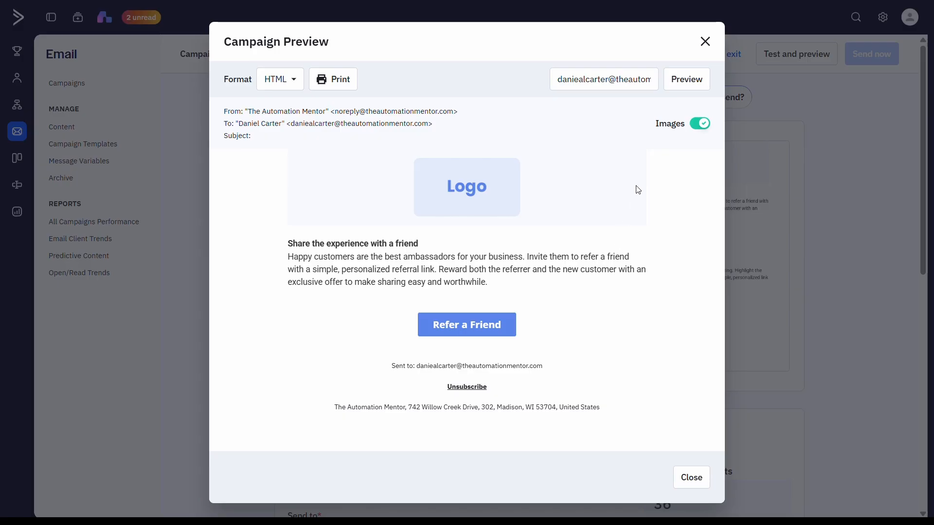
pyautogui.click(705, 47)
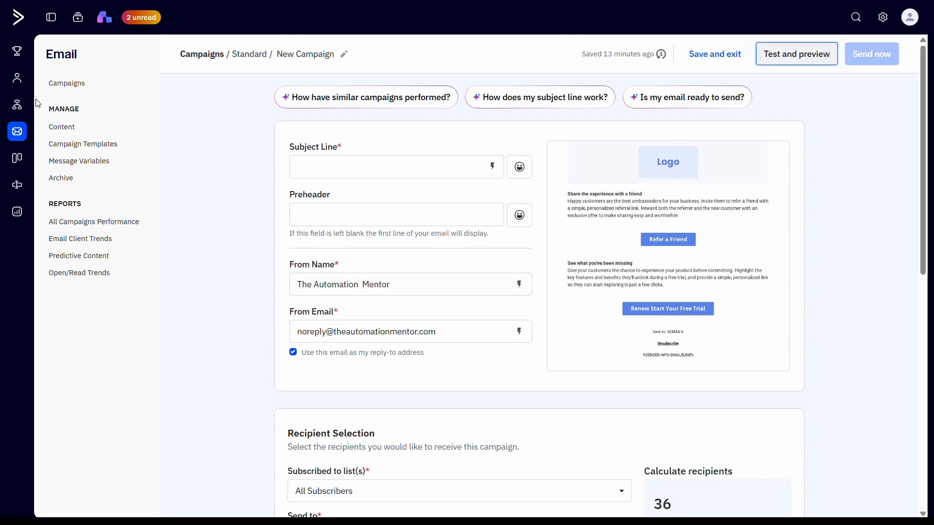
# Go to the contacts list and open the advanced search with segment conditions
pyautogui.click(17, 78)
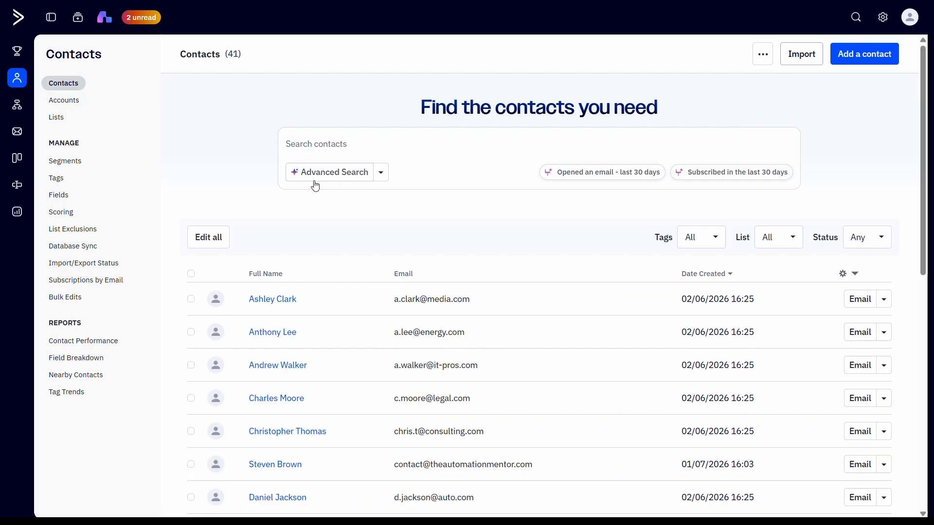
pyautogui.click(369, 179)
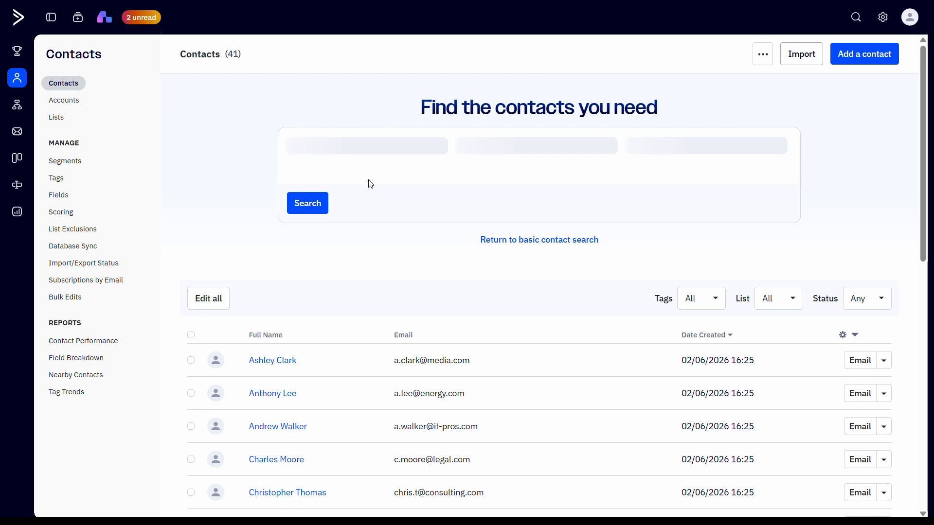
pyautogui.click(384, 191)
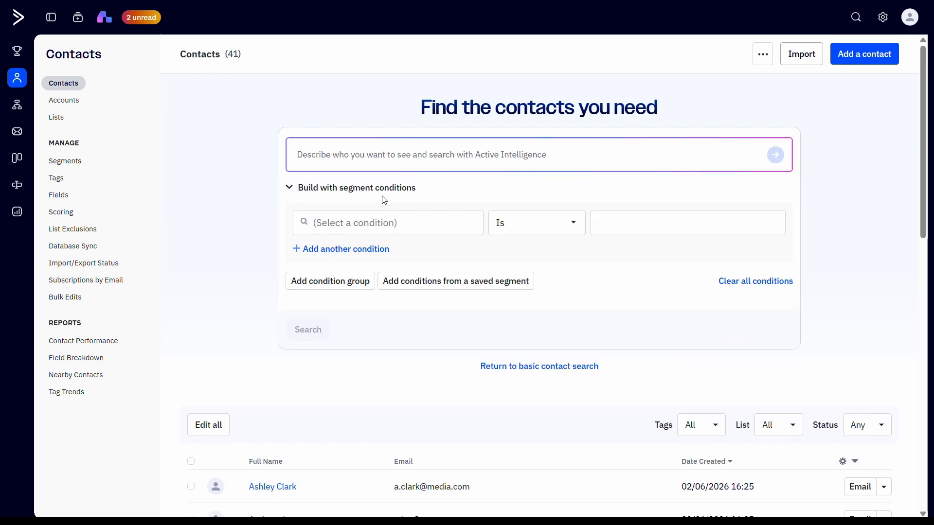
# Search the contacts with the segment condition Tag Exists, LIFECYCLE | Customer | Active
pyautogui.click(386, 225)
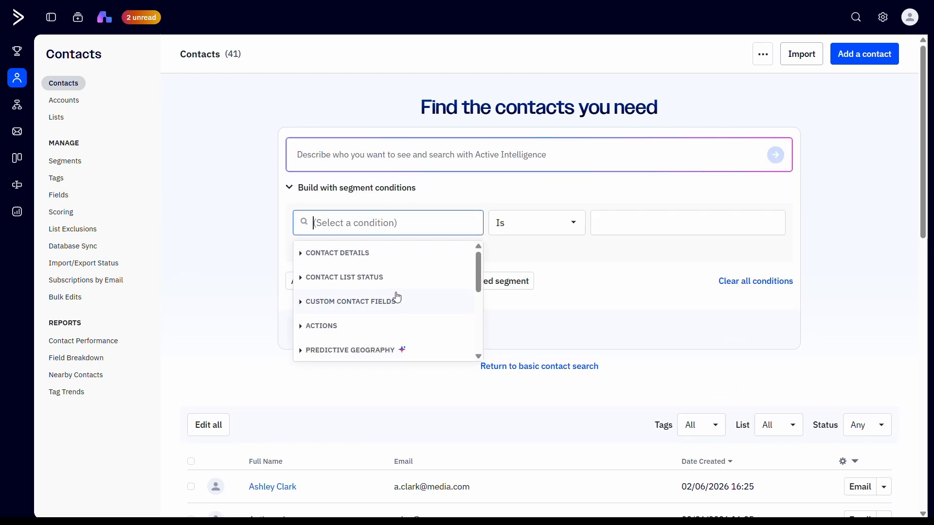
pyautogui.click(386, 254)
pyautogui.scroll(-4, 415, 285)
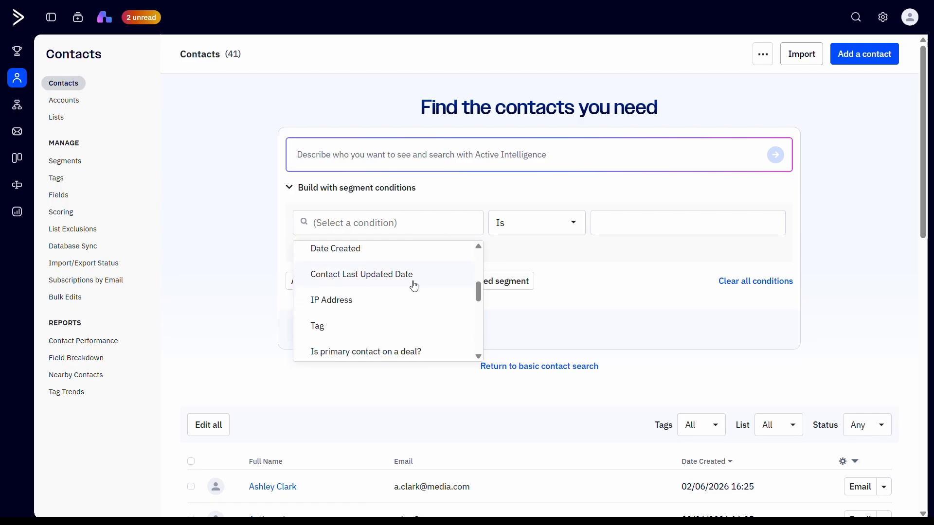
pyautogui.click(391, 326)
pyautogui.click(646, 233)
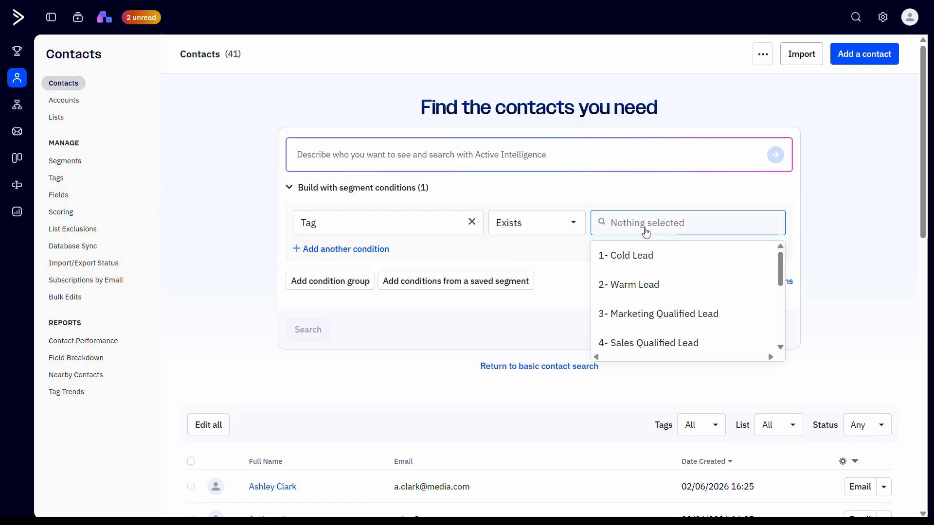
pyautogui.scroll(-4, 651, 272)
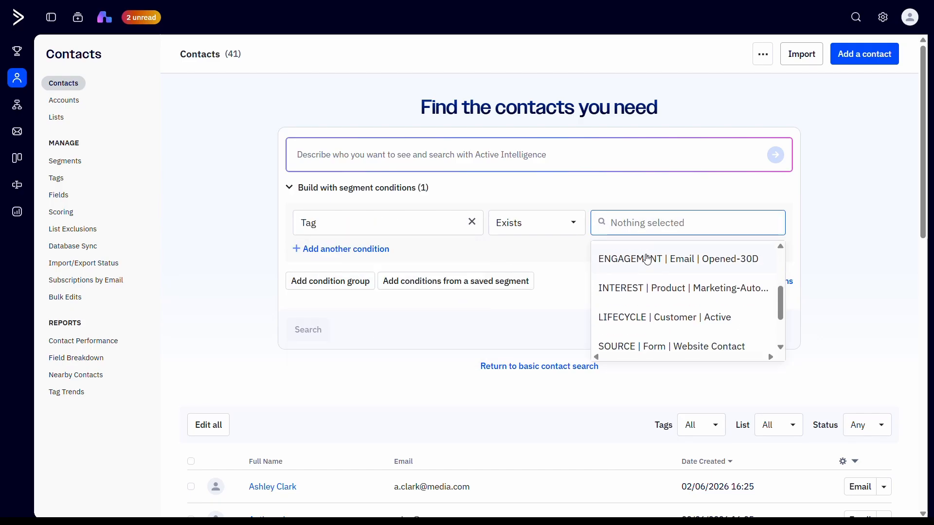
pyautogui.click(652, 305)
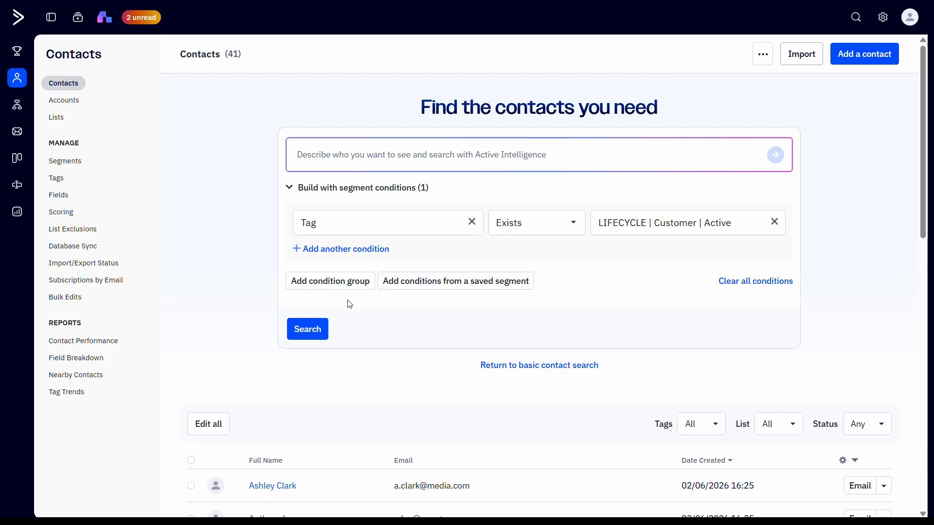
pyautogui.click(319, 331)
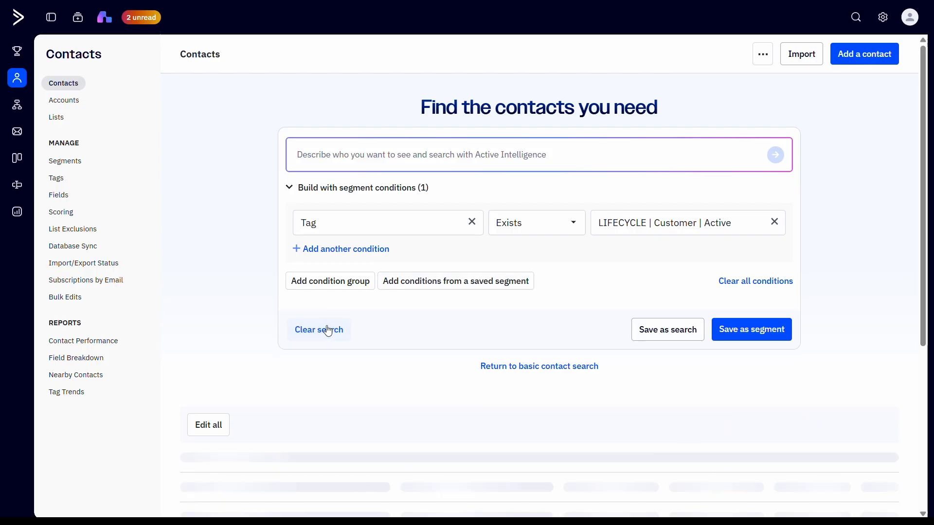
# Open the first contact in the search results and examine the tags and lists on its profile
pyautogui.scroll(-5, 333, 326)
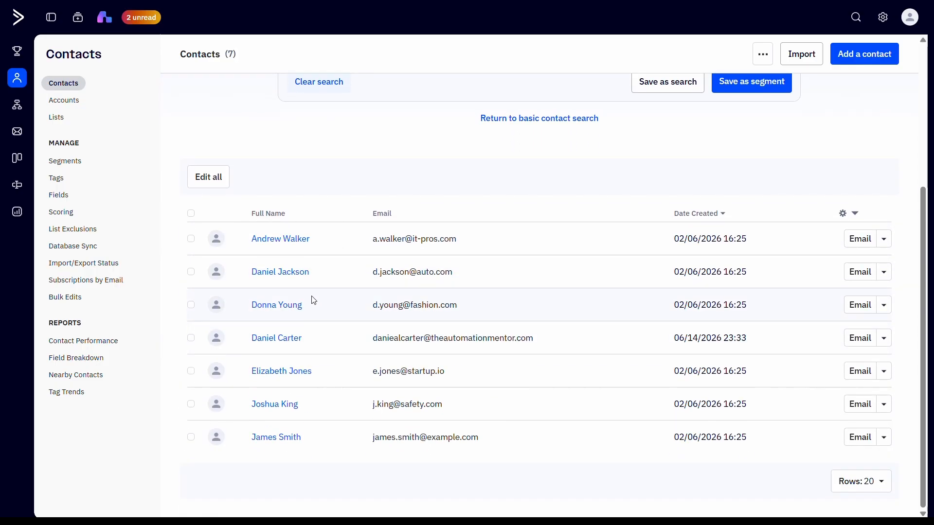
pyautogui.click(287, 241)
pyautogui.scroll(-8, 297, 263)
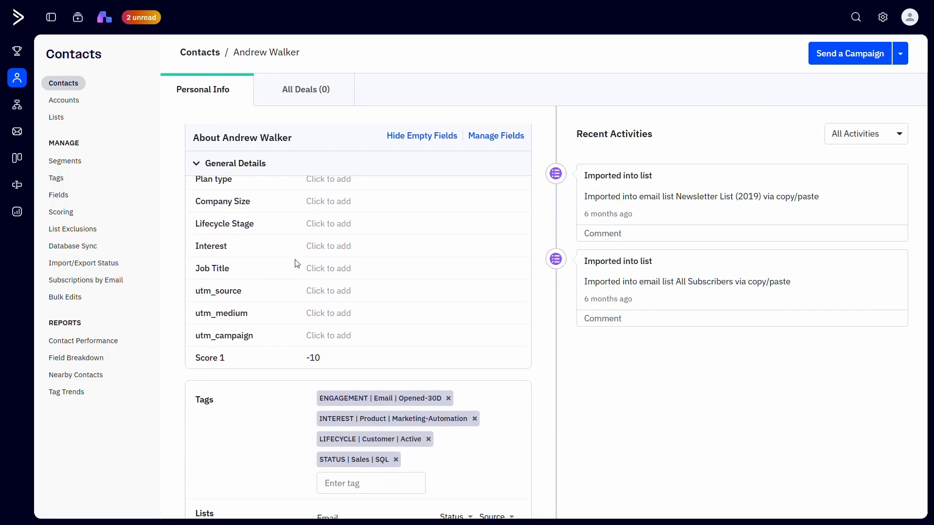
pyautogui.scroll(-1, 298, 267)
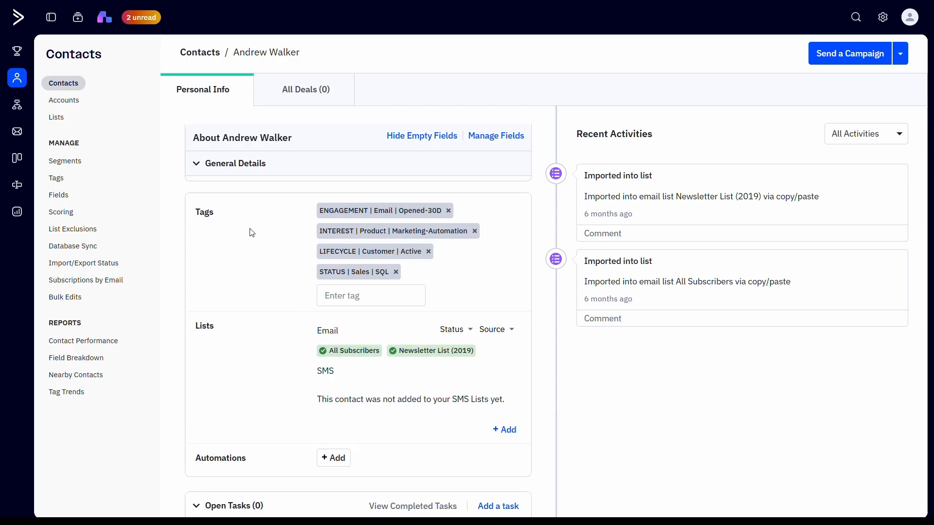
# Return to the email campaigns and open the first New Campaign draft at its recipient selection
pyautogui.click(27, 146)
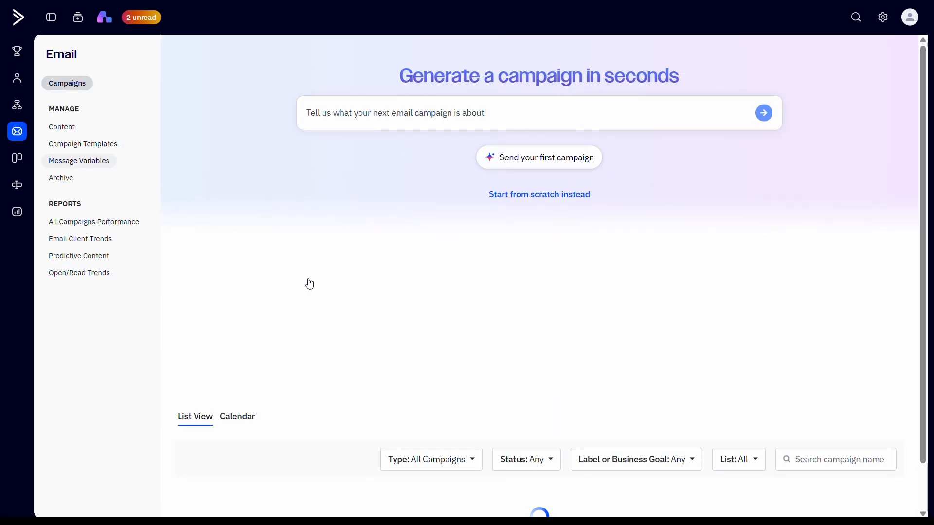
pyautogui.scroll(-2, 310, 282)
pyautogui.scroll(-3, 310, 282)
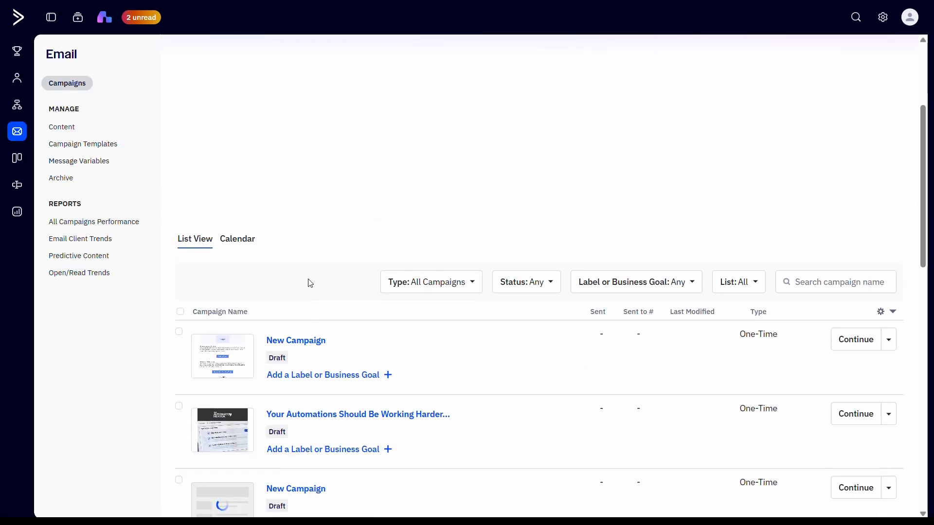
pyautogui.click(308, 335)
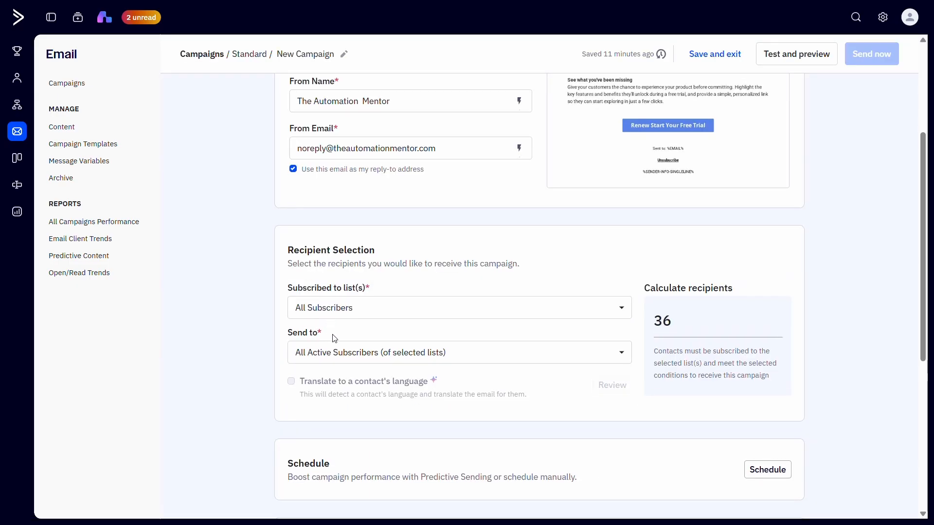
# Open the custom sending conditions for the campaign's recipients and browse the available segment conditions
pyautogui.click(341, 352)
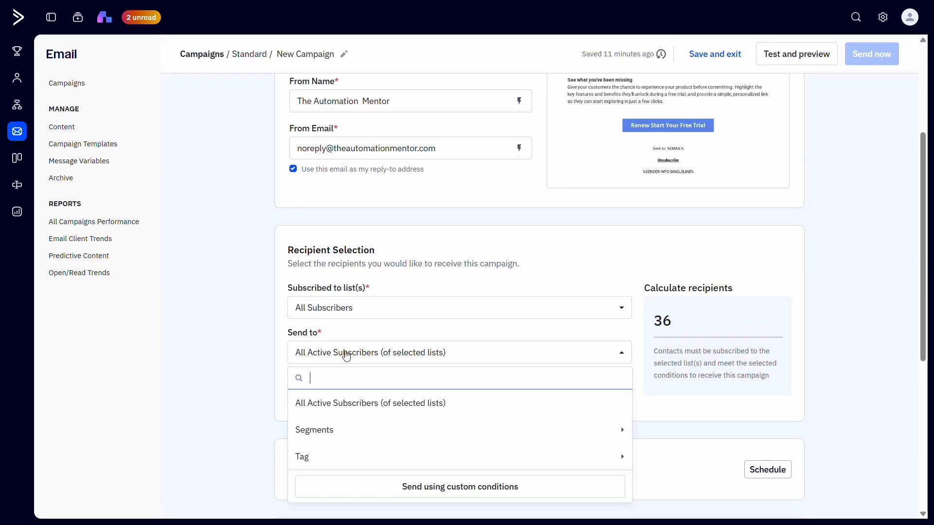
pyautogui.click(419, 483)
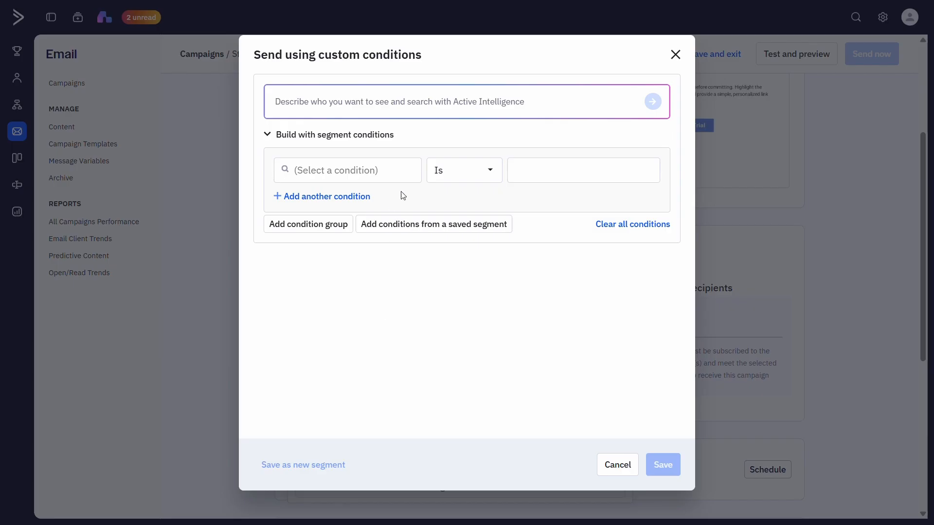
pyautogui.click(405, 175)
pyautogui.moveTo(416, 206); pyautogui.dragTo(421, 250)
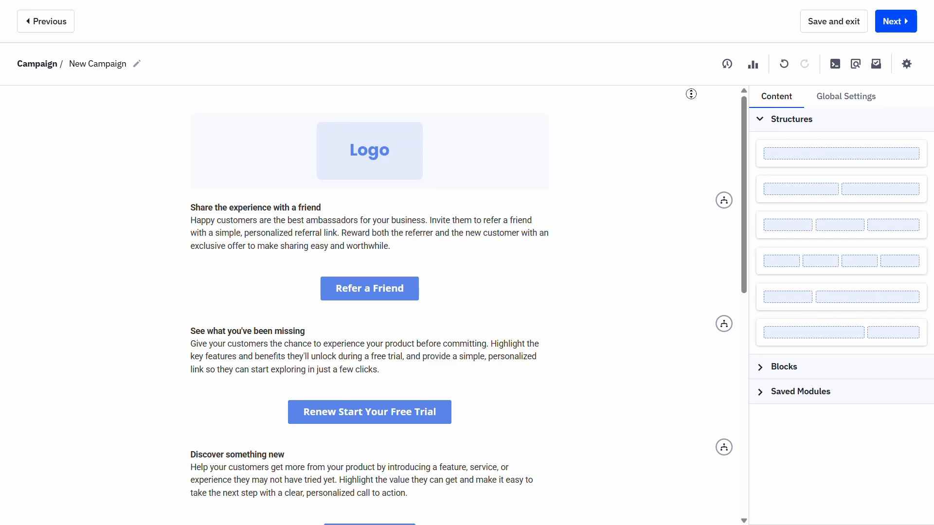
# Examine the email's stacked content sections and their conditional content markers, from "Share the experience with a friend" to "Come back and see what's new"
pyautogui.scroll(-1, 690, 108)
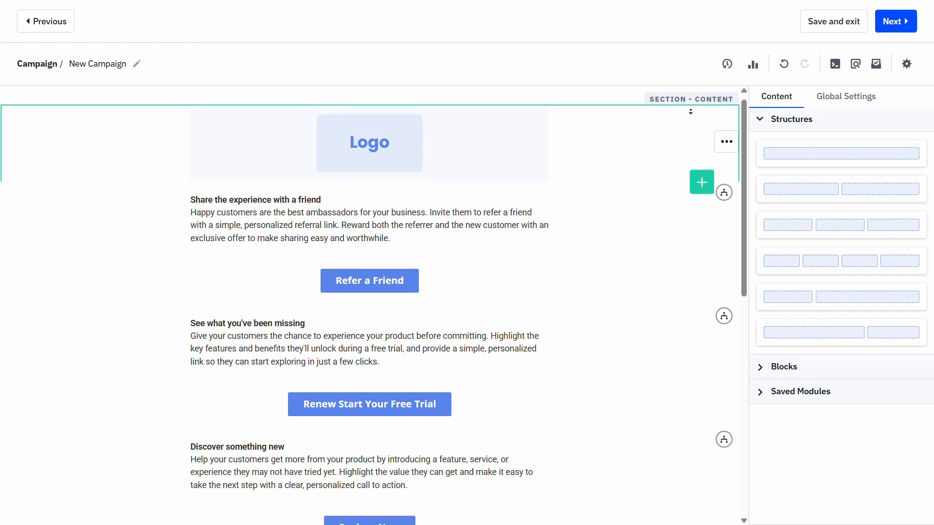
pyautogui.scroll(-1, 691, 112)
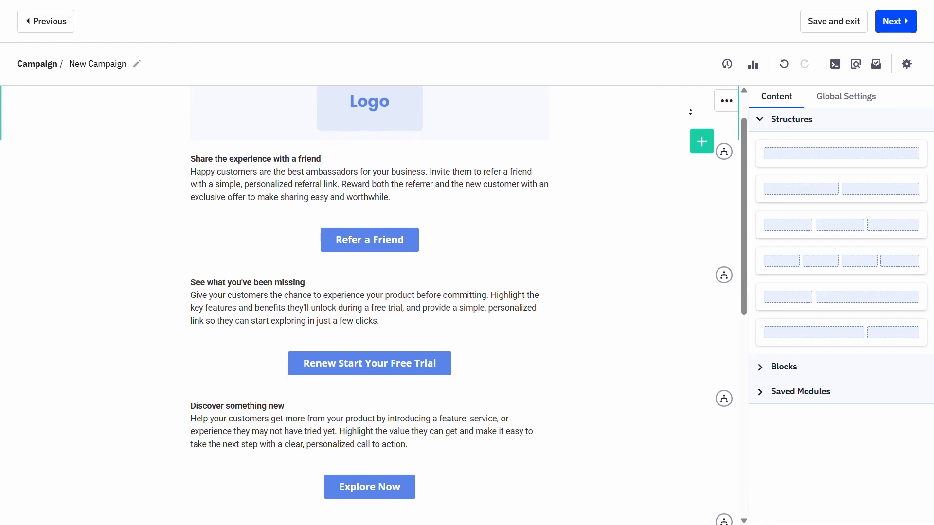
pyautogui.scroll(-1, 690, 113)
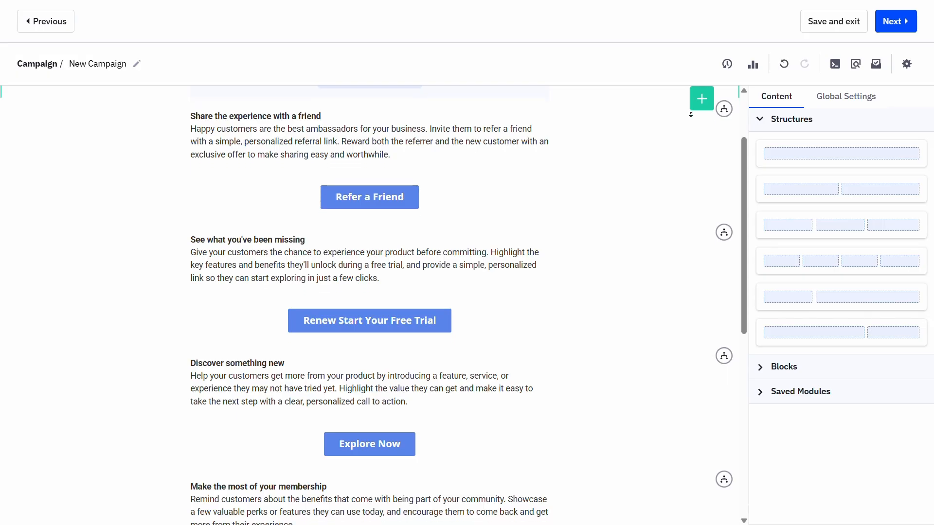
pyautogui.scroll(-1, 691, 115)
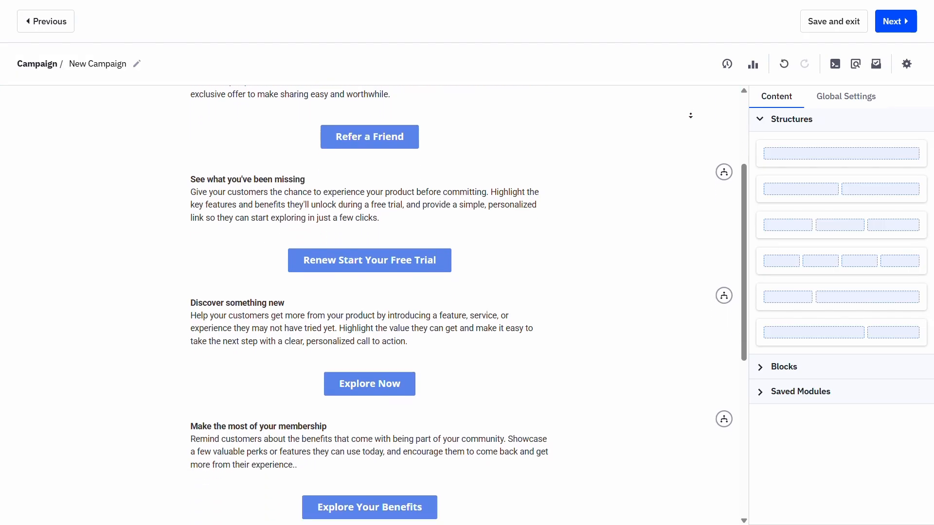
pyautogui.scroll(-1, 684, 117)
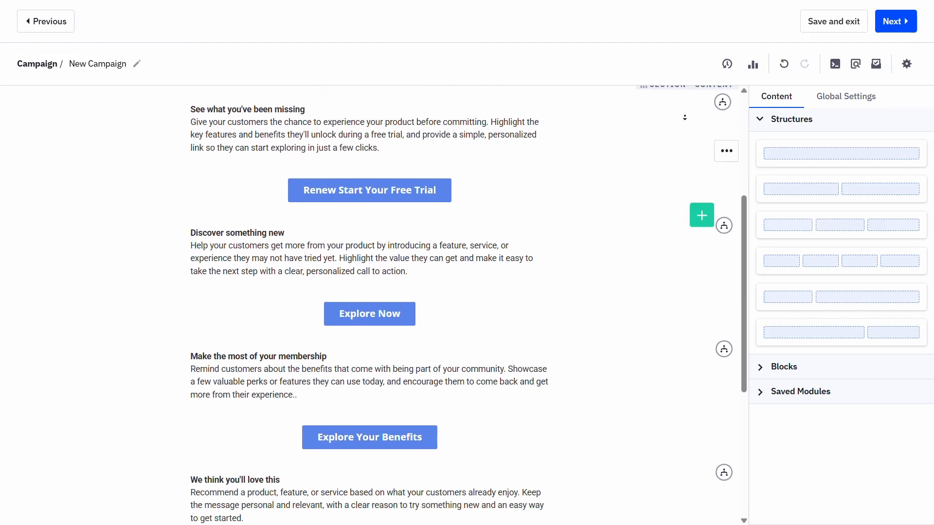
pyautogui.scroll(-1, 684, 117)
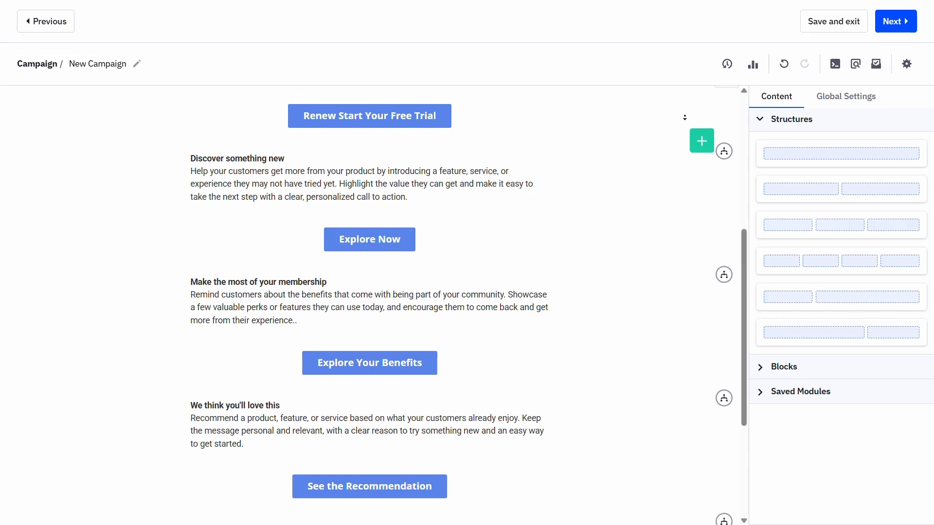
pyautogui.scroll(-1, 685, 117)
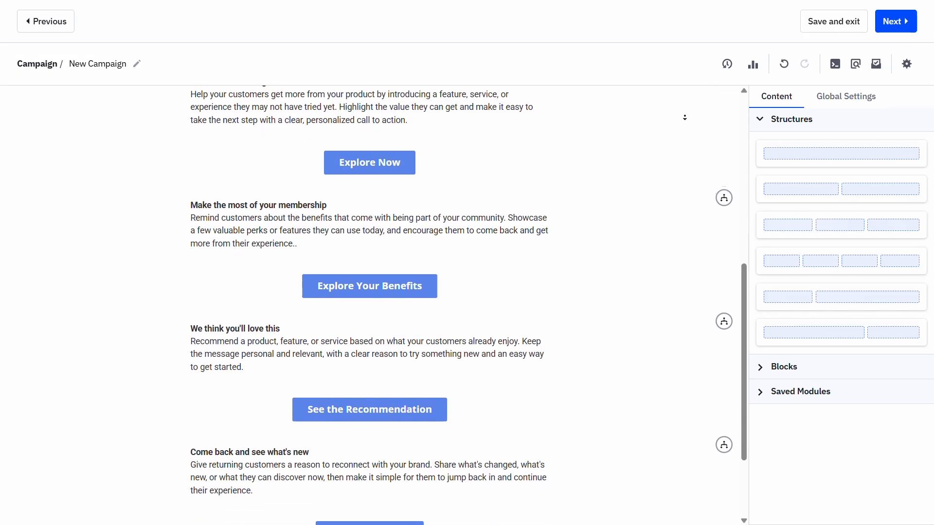
pyautogui.scroll(-1, 685, 117)
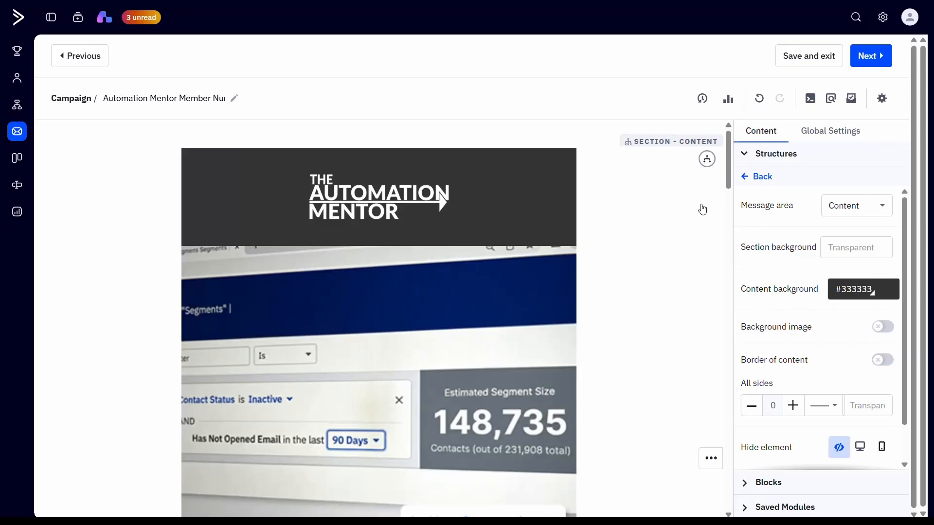
# Check the conditional content rule on the Automation Mentor email's header section and proceed from the designer to the campaign summary
pyautogui.moveTo(542, 176)
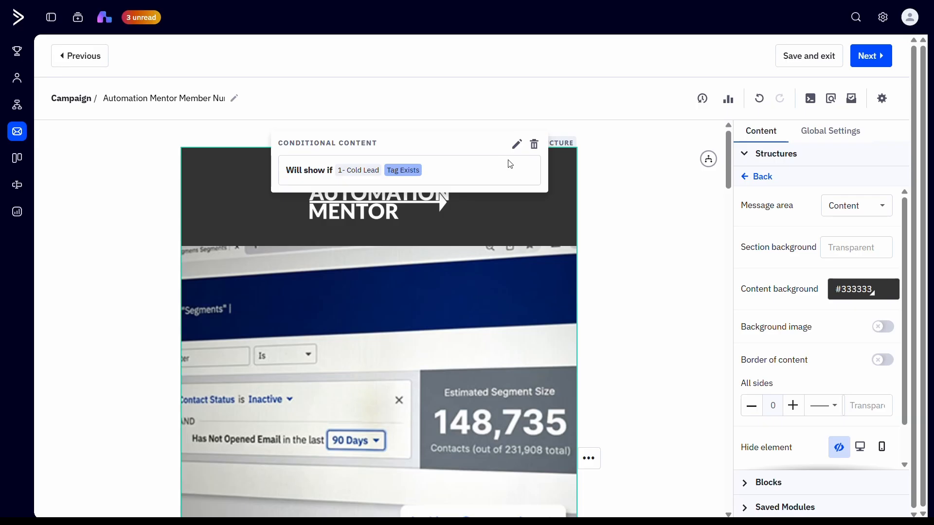
pyautogui.click(829, 118)
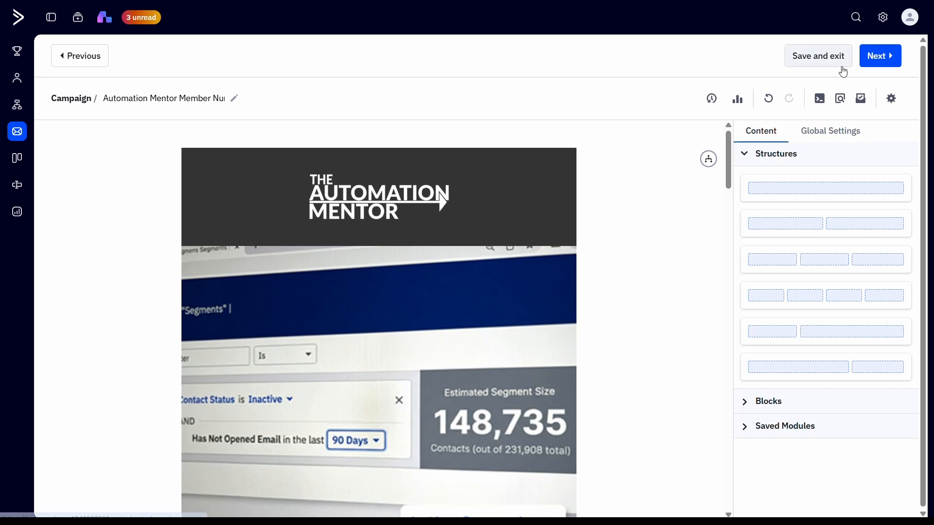
pyautogui.click(868, 67)
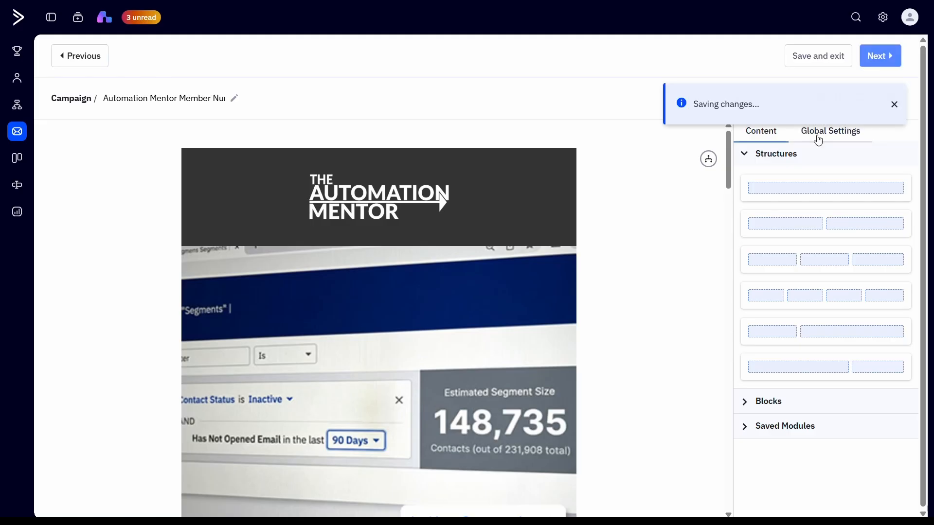